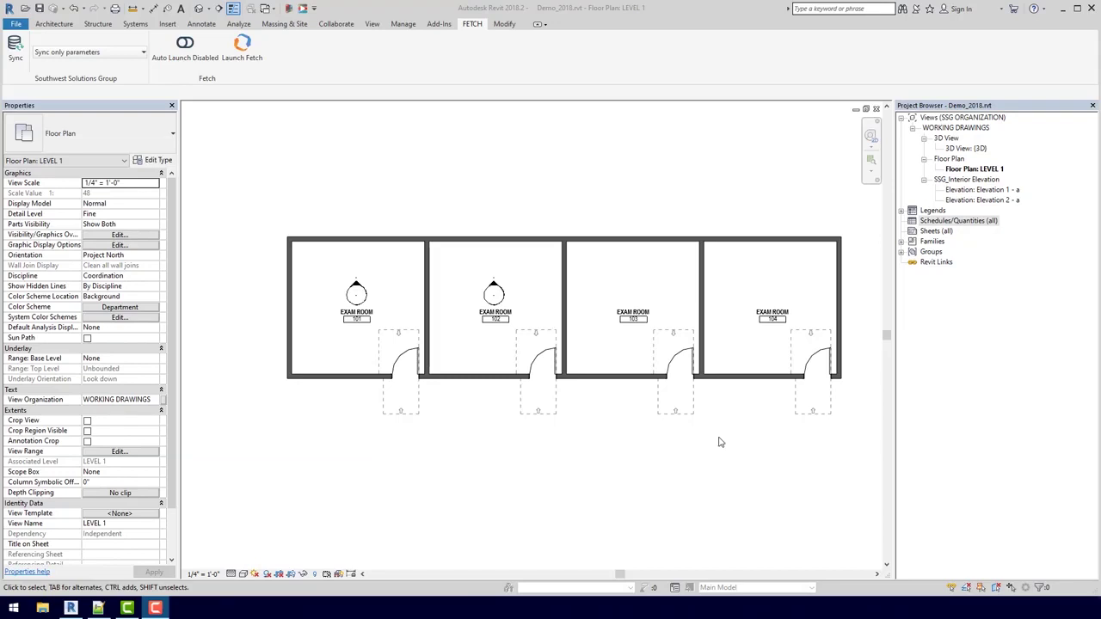
Open the Insert ribbon tab and choose Load Family.
{"action": "left_click", "coordinate": [172, 24]}
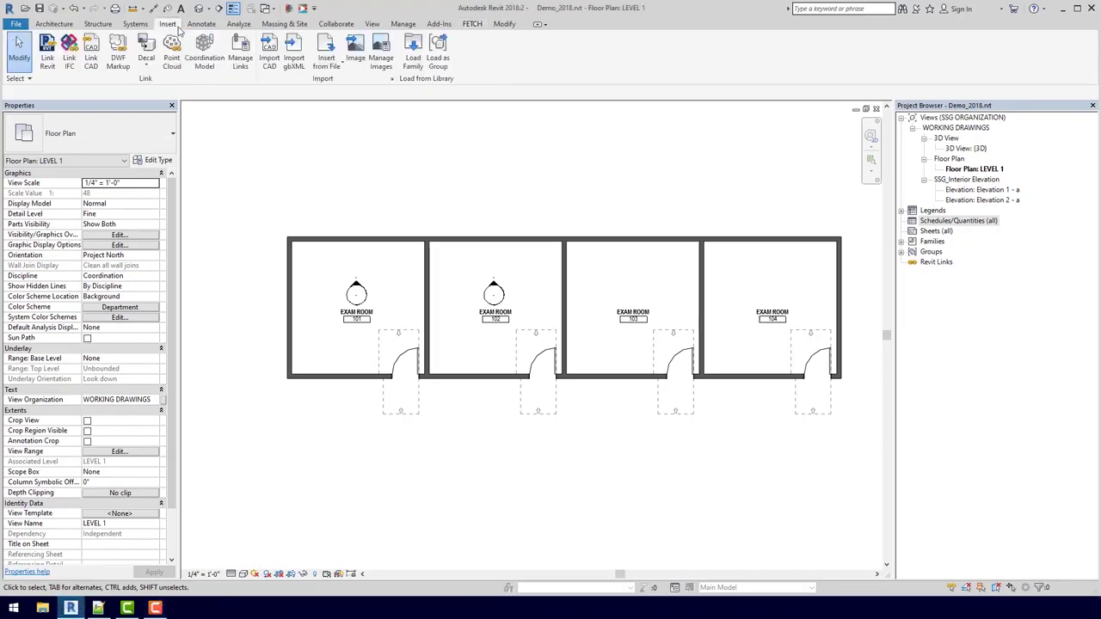
{"action": "left_click", "coordinate": [413, 53]}
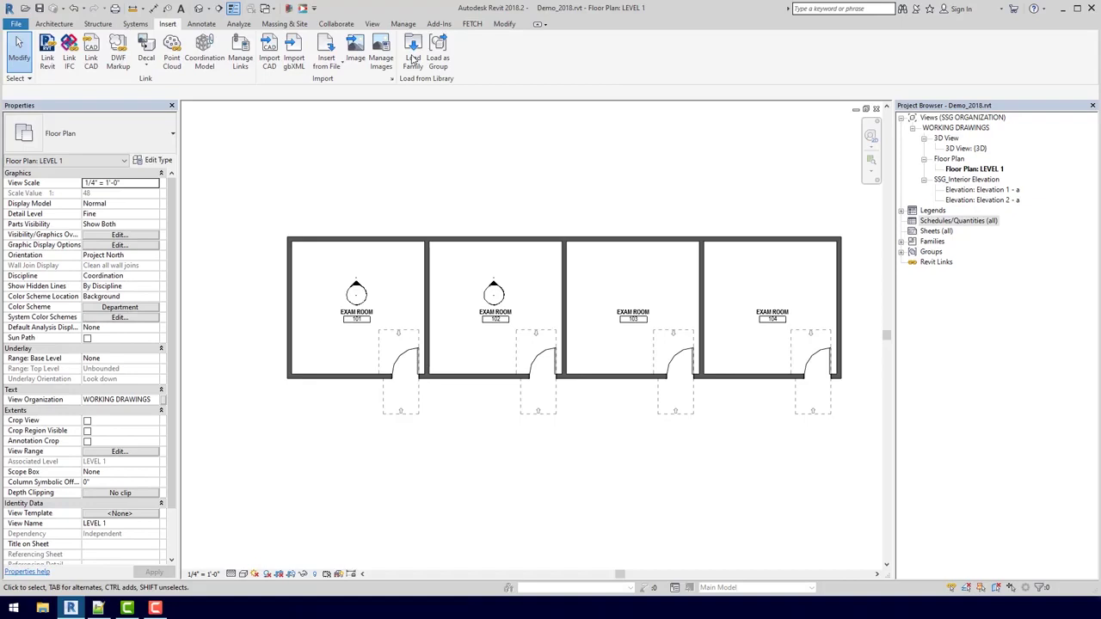
Launch the Fetch content browser and search for 'exam' content.
{"action": "left_click", "coordinate": [474, 25]}
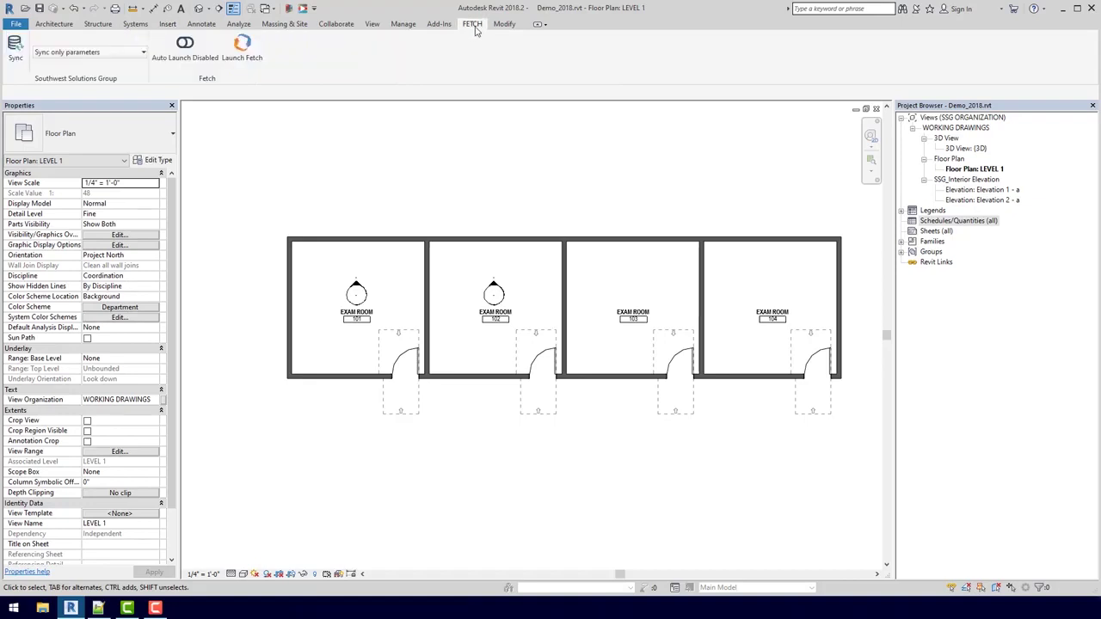
{"action": "left_click", "coordinate": [245, 47]}
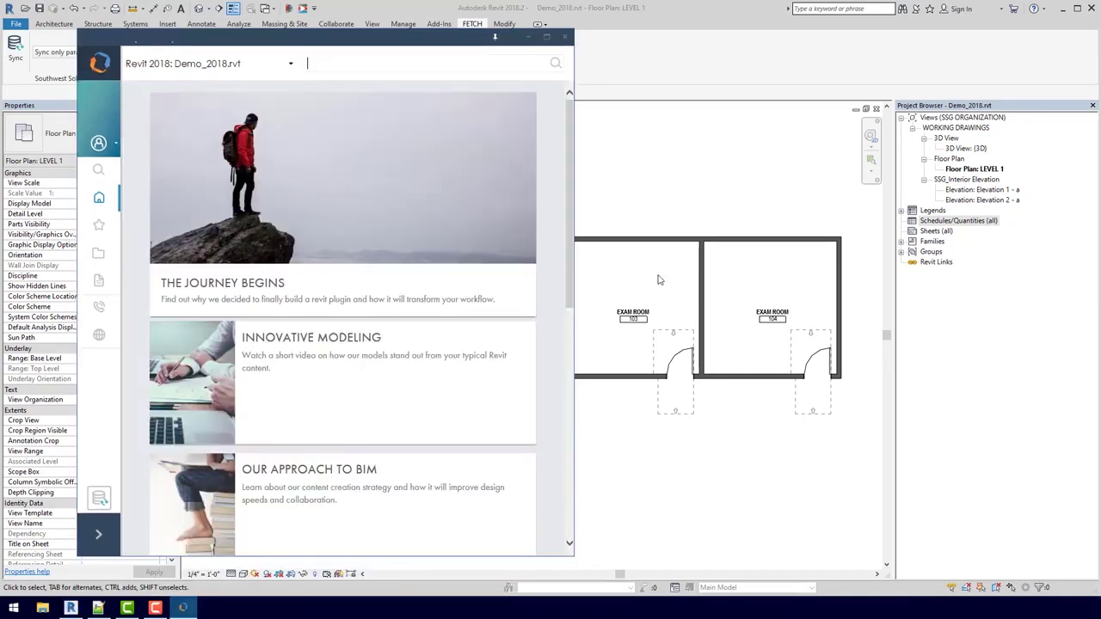
{"action": "type", "text": "exam"}
{"action": "key", "text": "Return"}
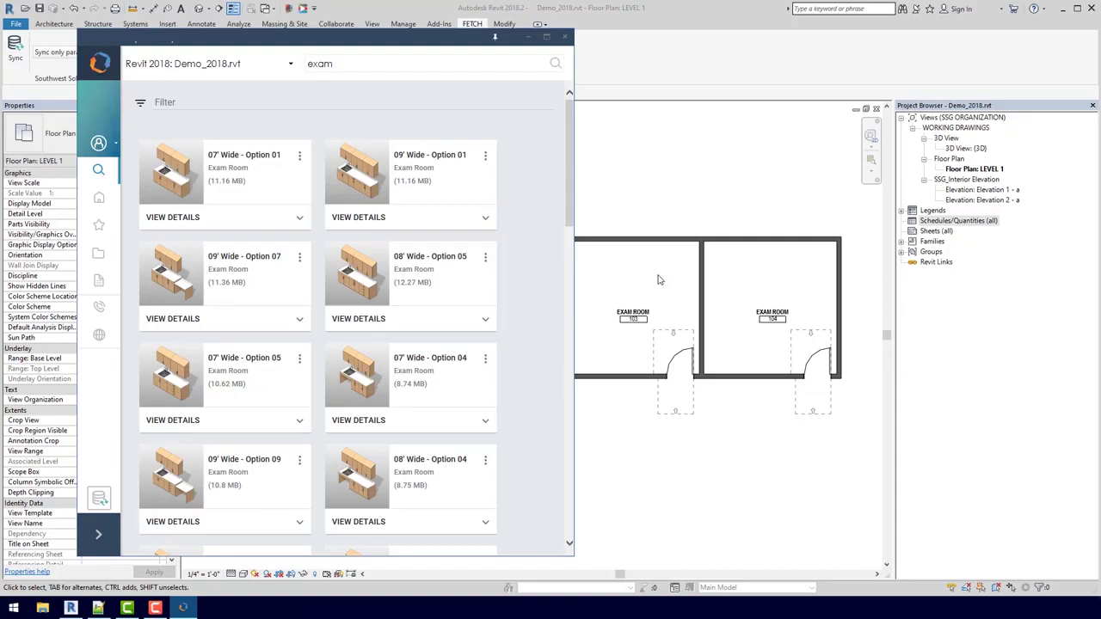
Filter the results to 5', move Fetch to the right, and open Option 01's actions menu.
{"action": "left_click", "coordinate": [368, 109]}
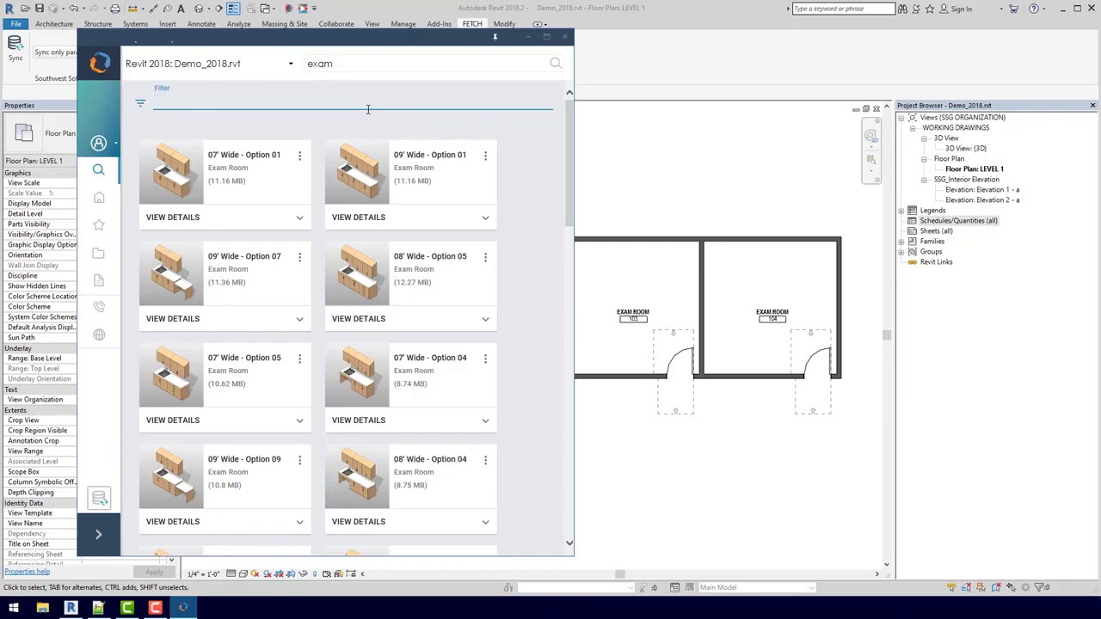
{"action": "type", "text": "5"}
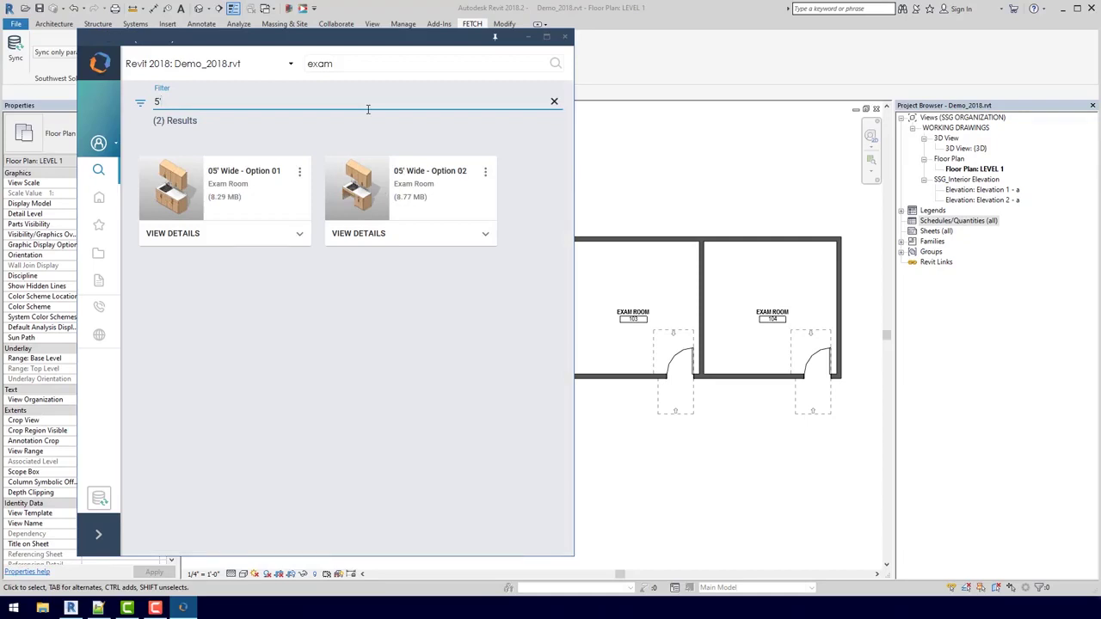
{"action": "left_click_drag", "start_coordinate": [439, 38], "coordinate": [894, 43]}
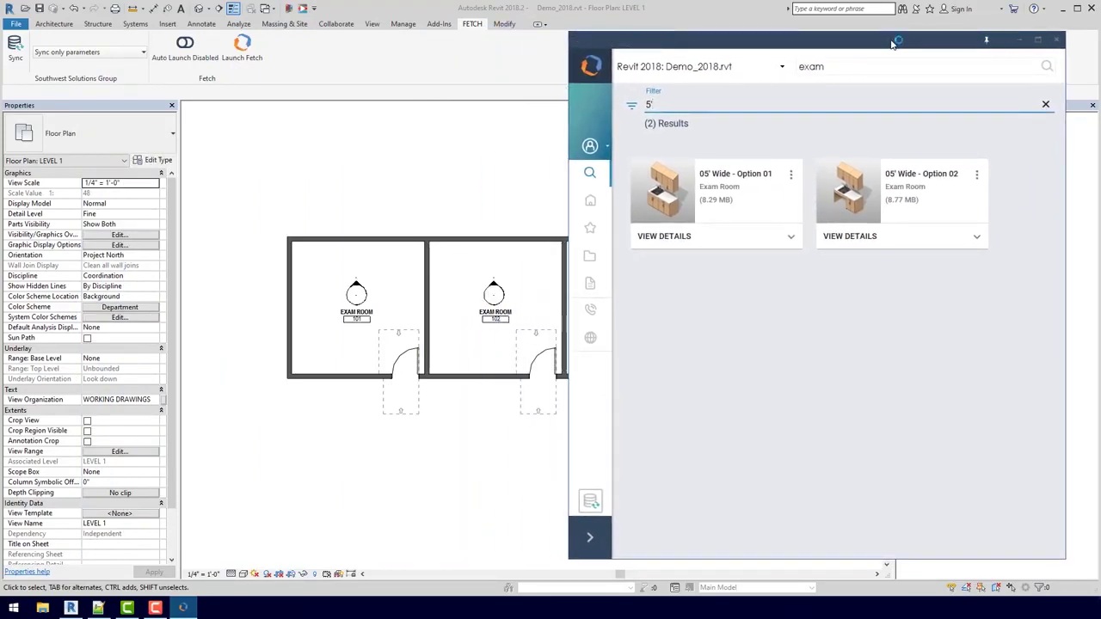
{"action": "left_click", "coordinate": [792, 177]}
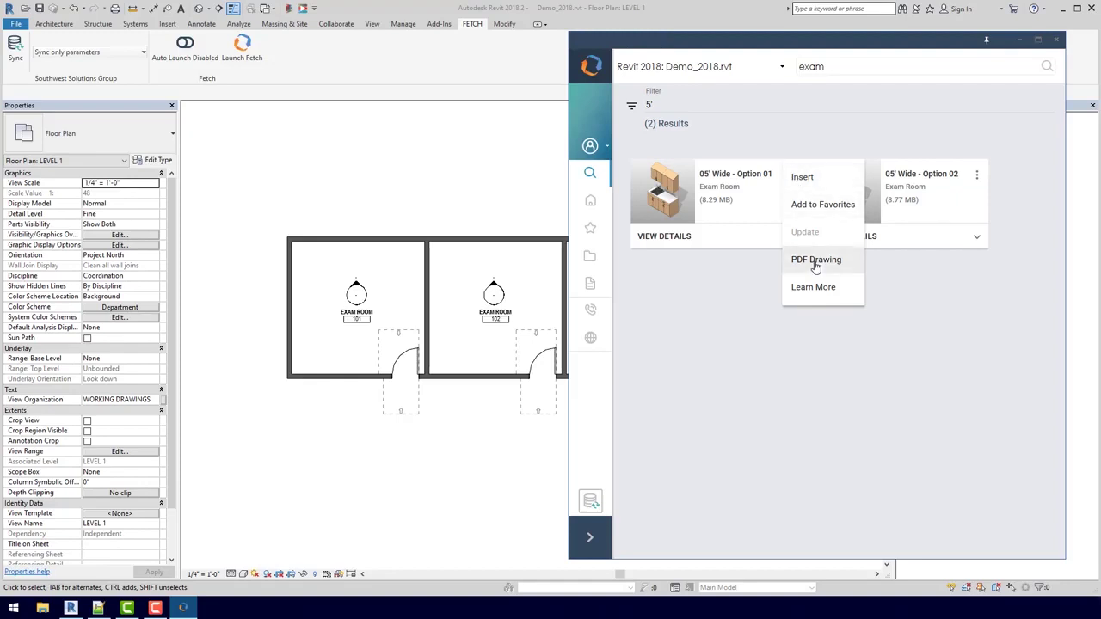
View the 05' Wide - Option 01 PDF drawing and scroll down to the ER-1 title block.
{"action": "left_click", "coordinate": [815, 260]}
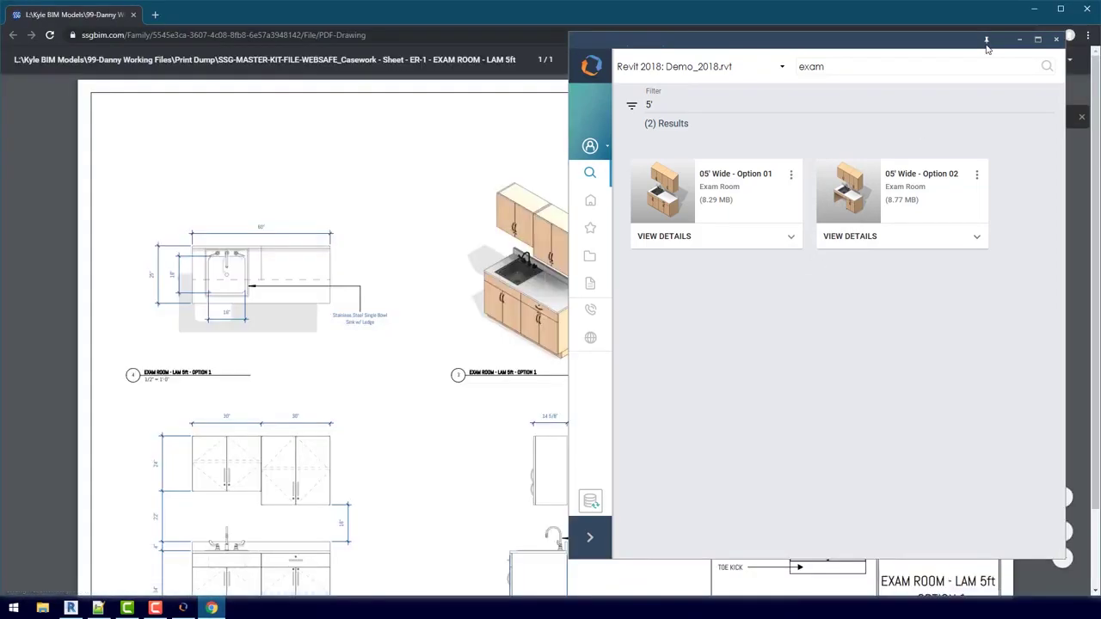
{"action": "left_click", "coordinate": [987, 41]}
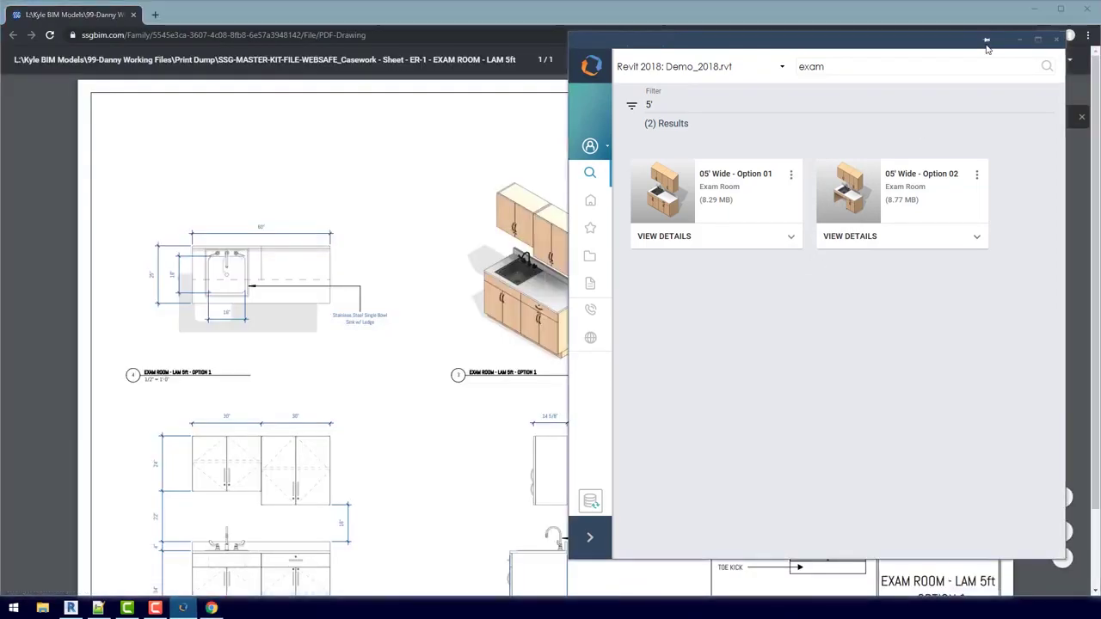
{"action": "left_click", "coordinate": [72, 282]}
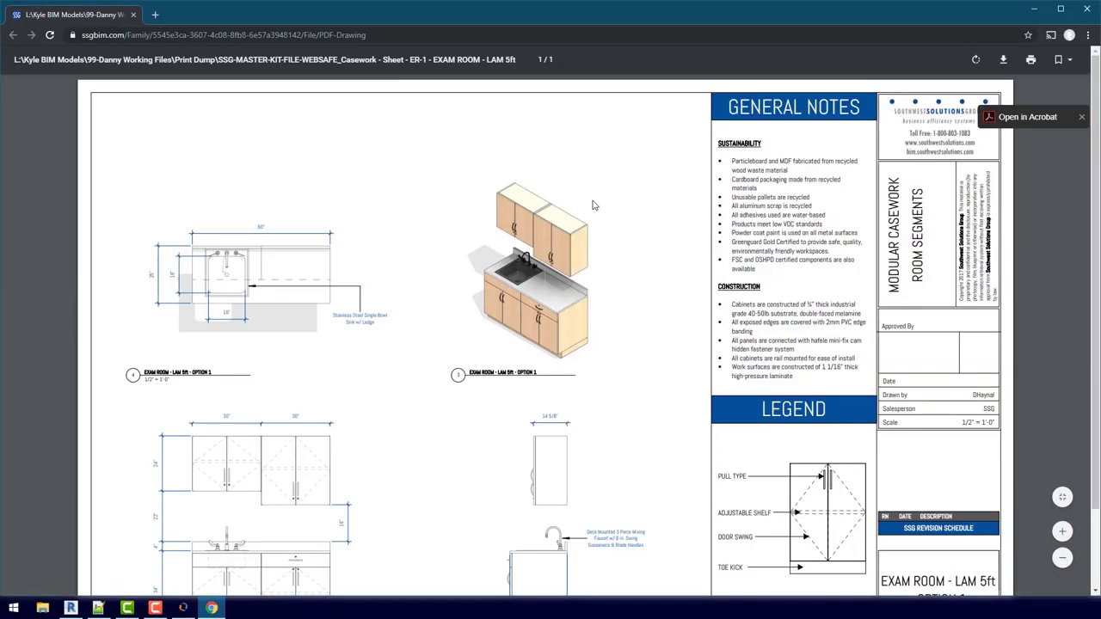
{"action": "scroll", "coordinate": [591, 205], "scroll_direction": "down", "scroll_amount": 2}
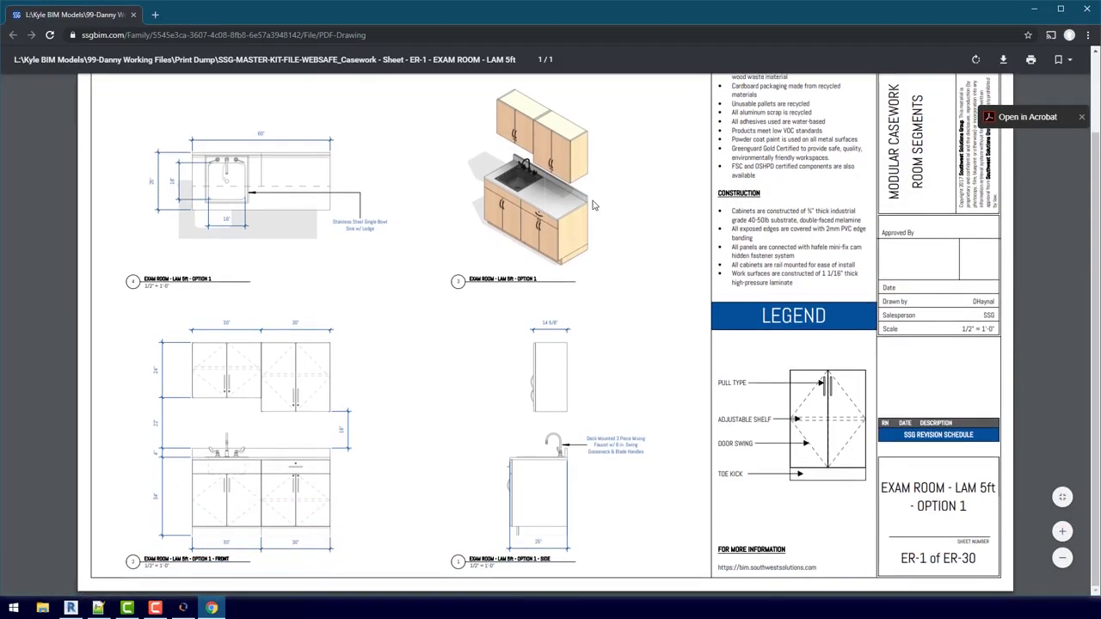
Insert the Option 01 casework group into exam rooms 101, 102, 103 and 104.
{"action": "left_click", "coordinate": [1035, 13]}
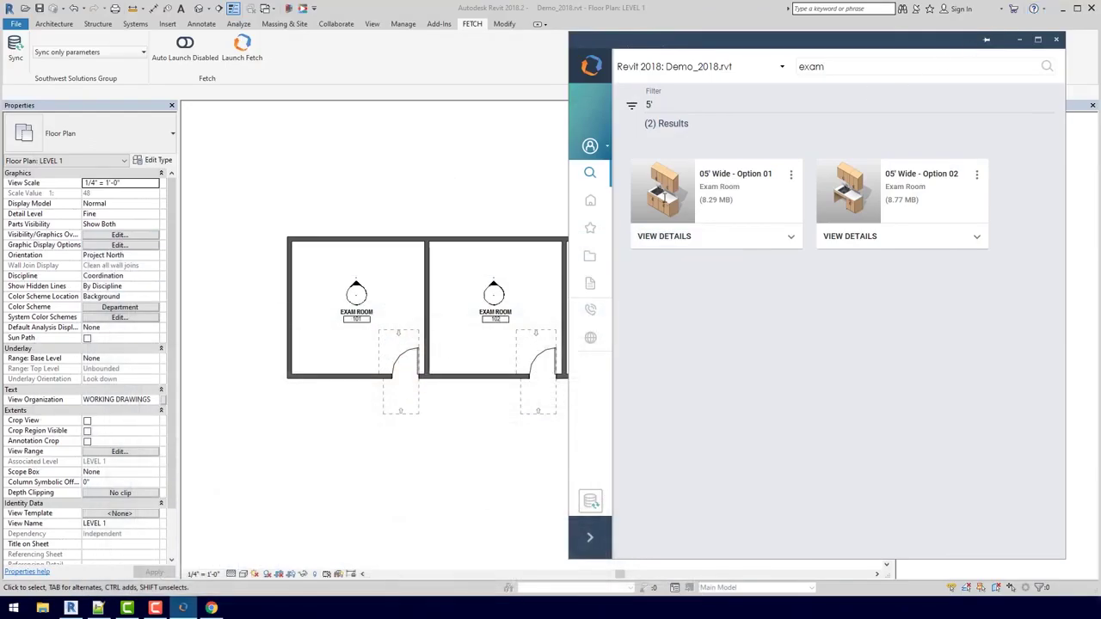
{"action": "left_click", "coordinate": [664, 202]}
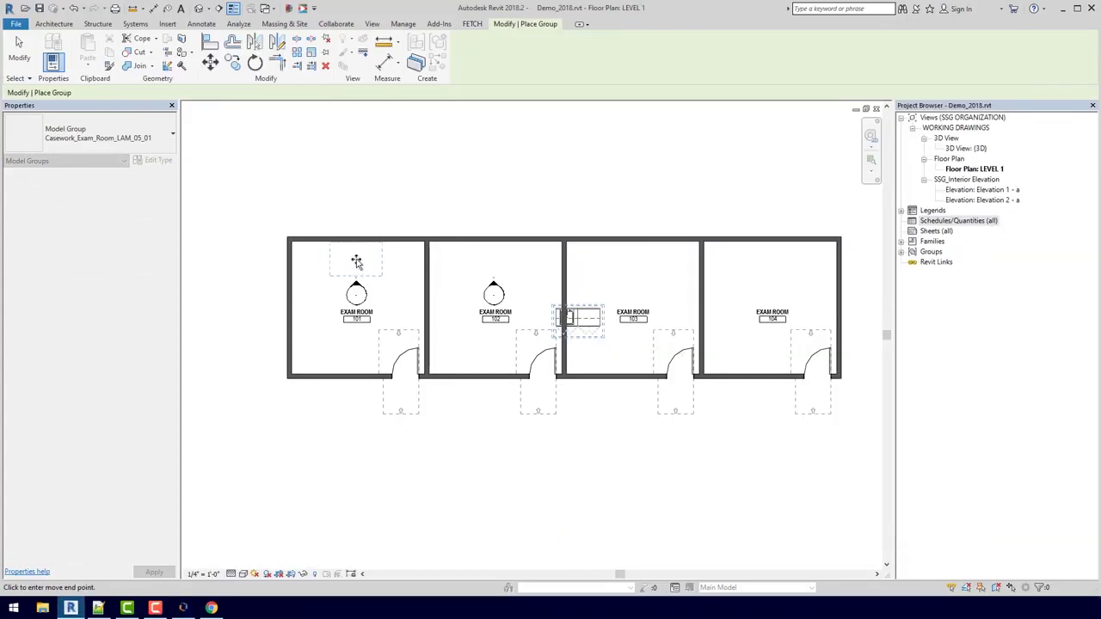
{"action": "left_click", "coordinate": [356, 261]}
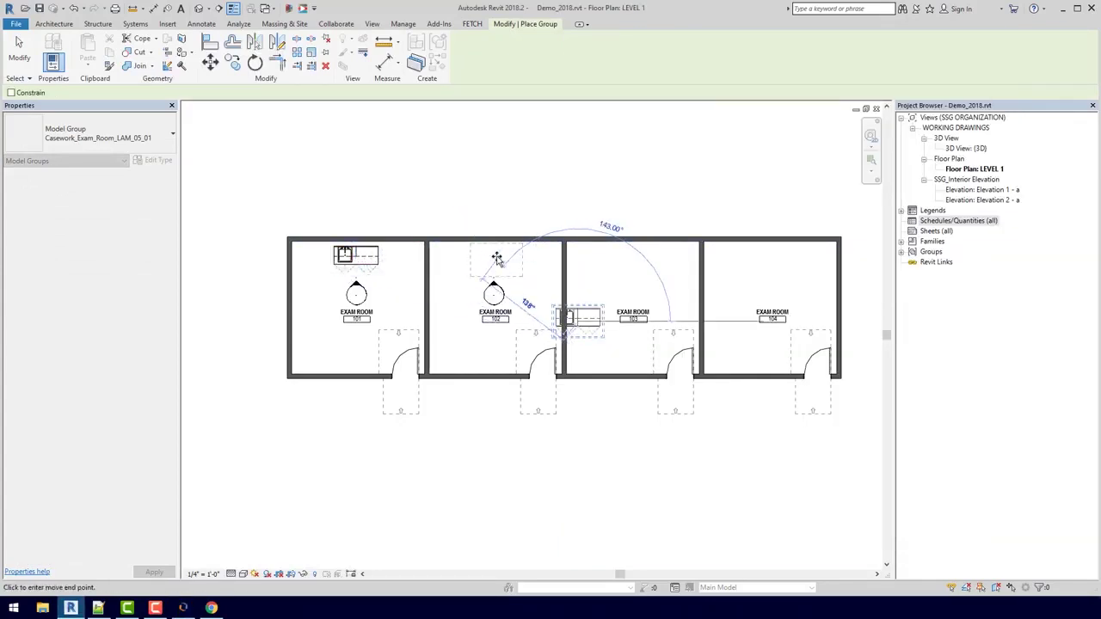
{"action": "left_click", "coordinate": [496, 259]}
{"action": "left_click", "coordinate": [629, 263]}
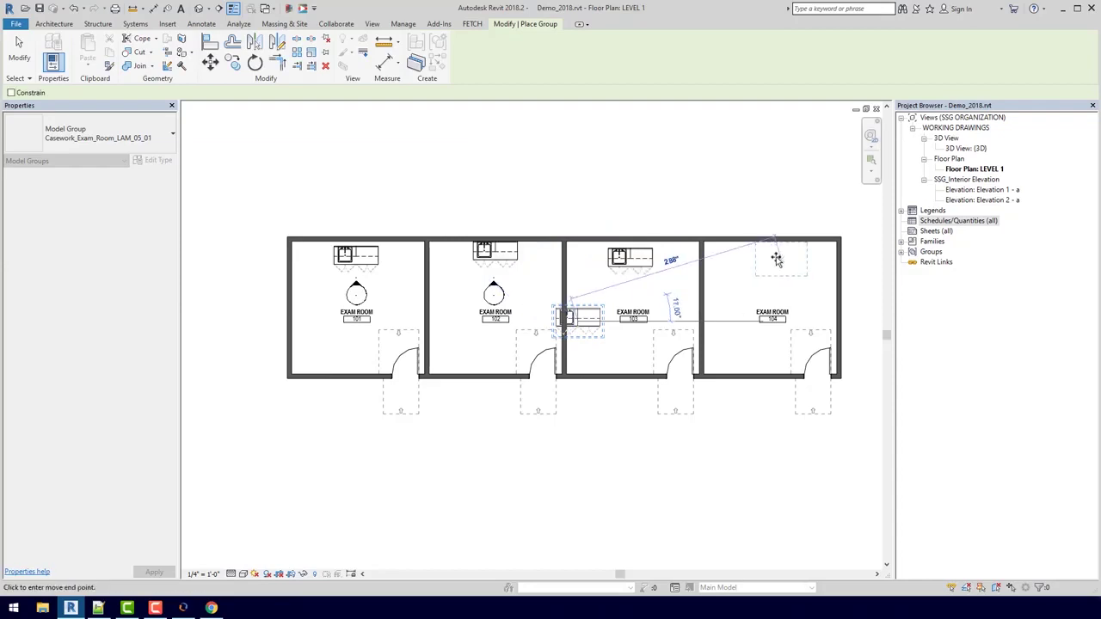
{"action": "left_click", "coordinate": [774, 252]}
{"action": "key", "text": "Escape"}
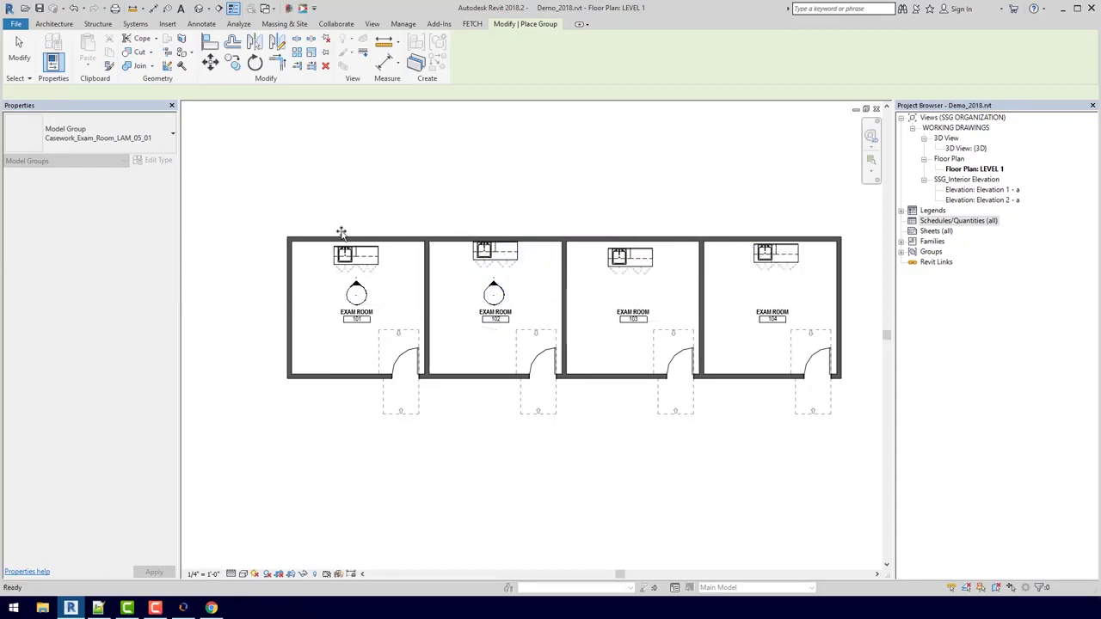
Use Align (AL) to snap the casework flush to the top wall's inner face.
{"action": "key", "text": "Escape"}
{"action": "scroll", "coordinate": [320, 234], "scroll_direction": "up", "scroll_amount": 4}
{"action": "key", "text": "a"}
{"action": "key", "text": "l"}
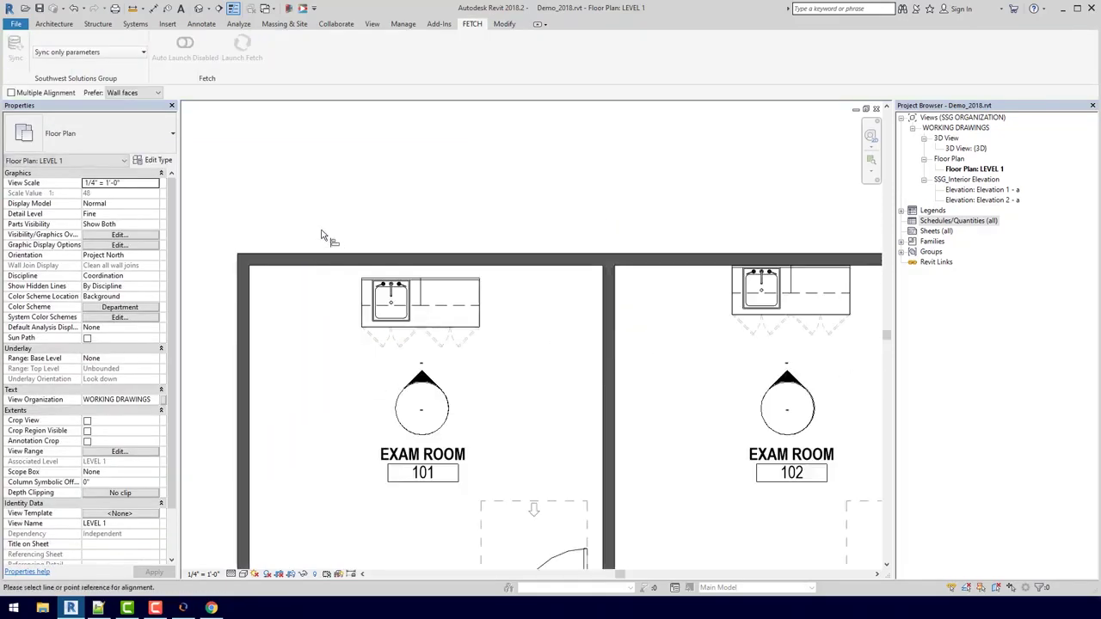
{"action": "scroll", "coordinate": [415, 260], "scroll_direction": "up", "scroll_amount": 2}
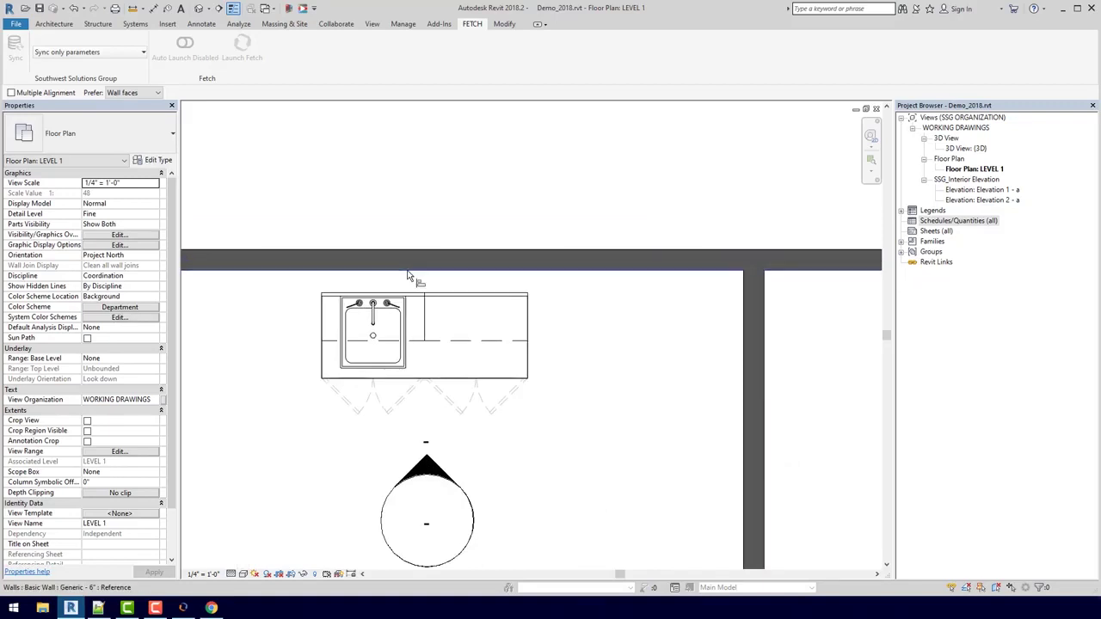
{"action": "left_click", "coordinate": [409, 275]}
{"action": "middle_click_drag", "start_coordinate": [390, 267], "coordinate": [615, 278]}
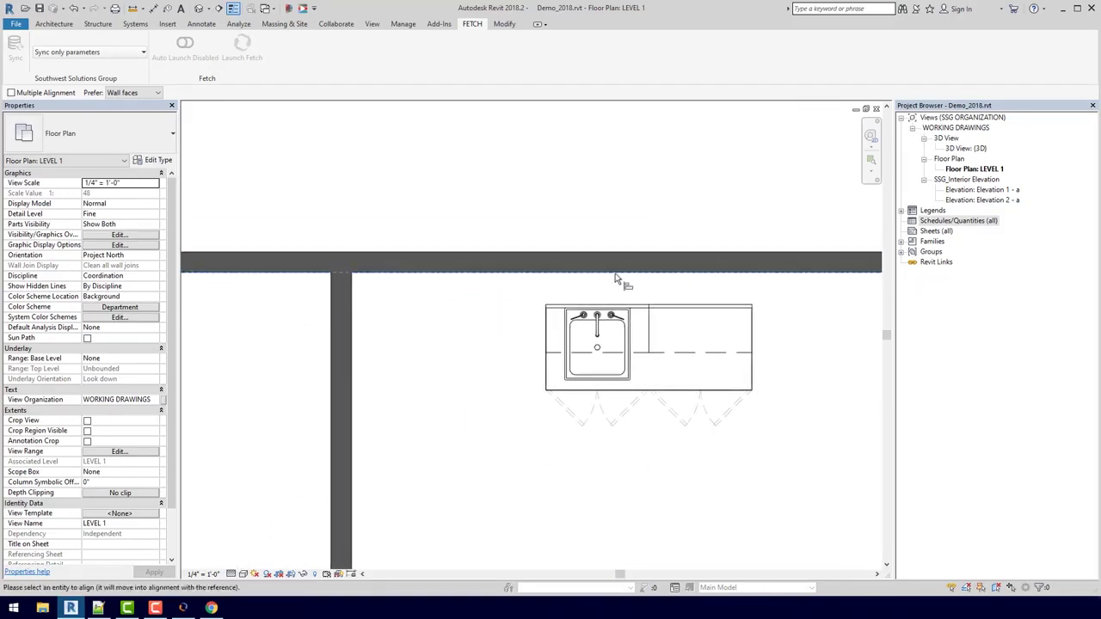
{"action": "scroll", "coordinate": [615, 278], "scroll_direction": "down", "scroll_amount": 3}
{"action": "scroll", "coordinate": [663, 310], "scroll_direction": "up", "scroll_amount": 2}
{"action": "left_click", "coordinate": [602, 289]}
{"action": "scroll", "coordinate": [627, 280], "scroll_direction": "down", "scroll_amount": 3}
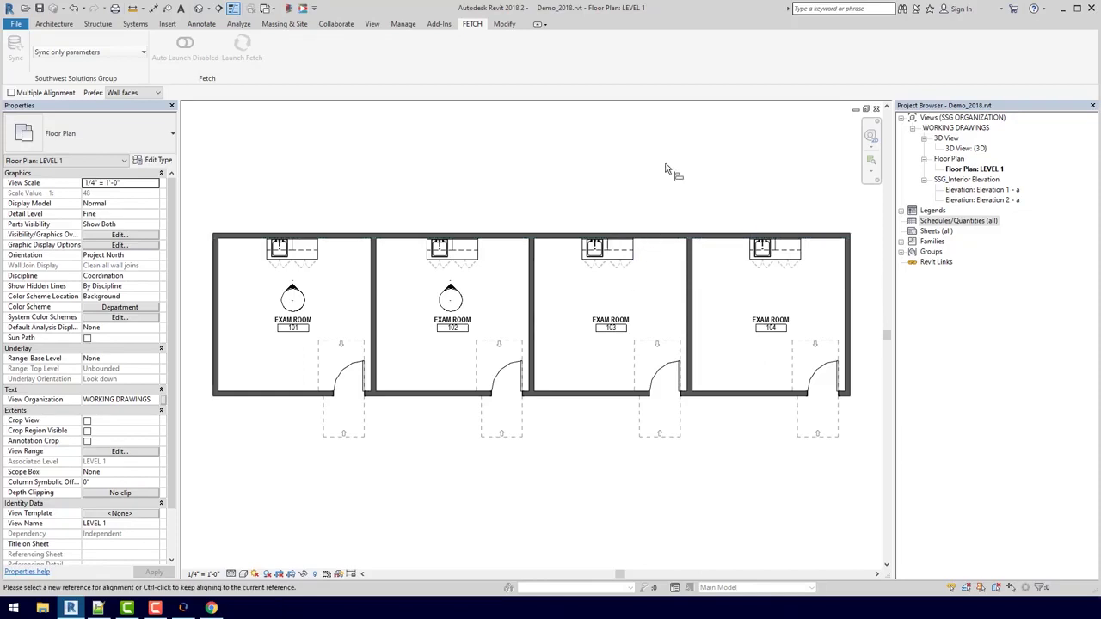
{"action": "key", "text": "Escape"}
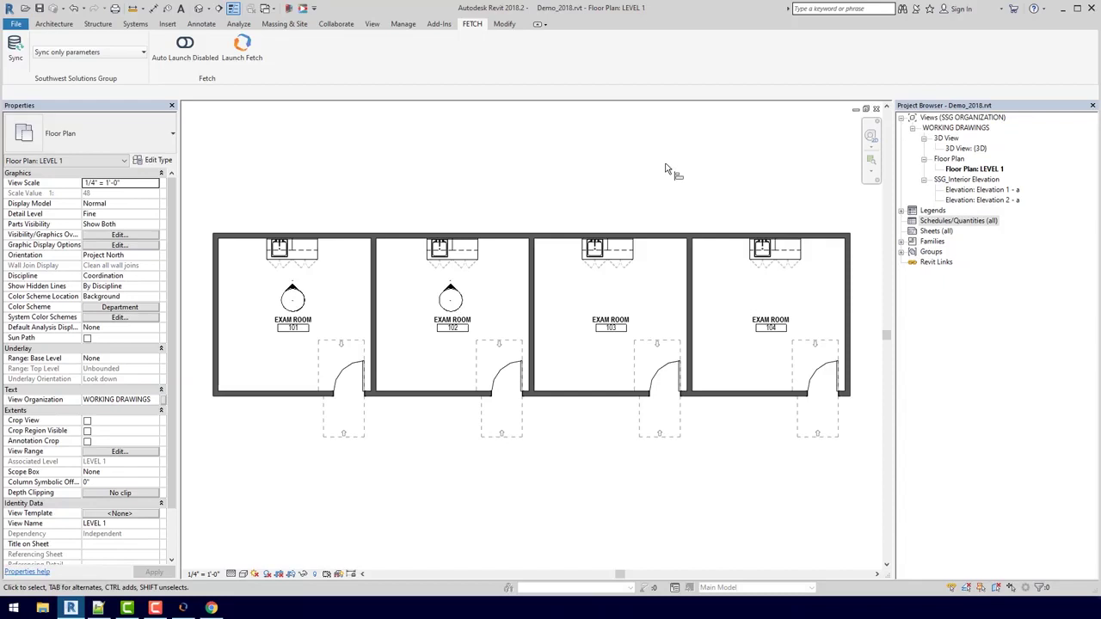
Browse Fetch's Schedules category and load the Master schedule into the project.
{"action": "key", "text": "alt+Tab"}
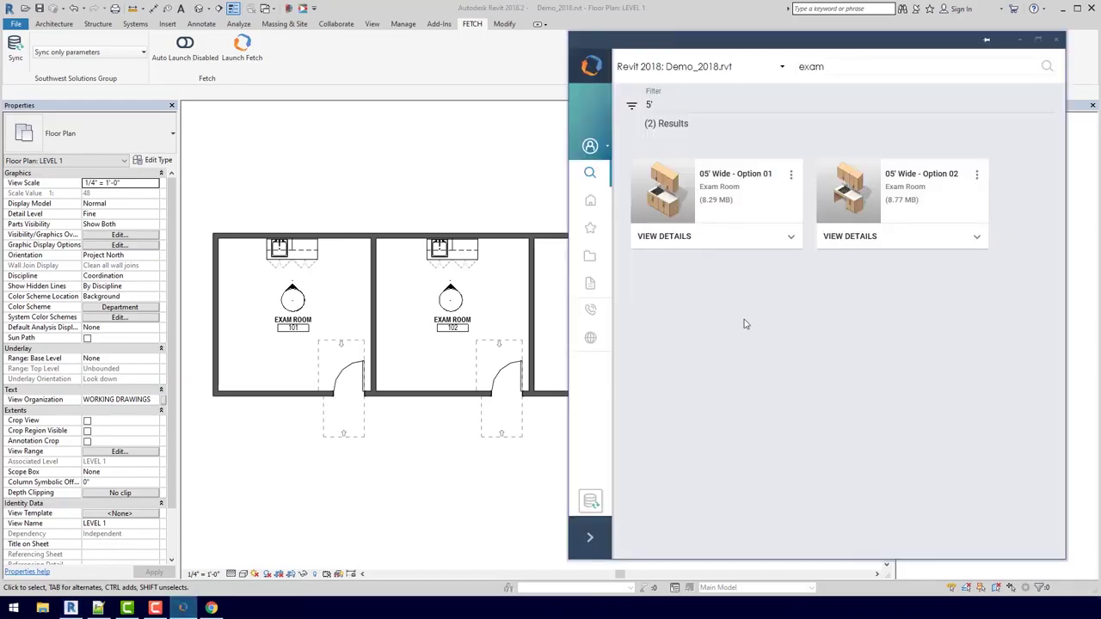
{"action": "left_click", "coordinate": [591, 258]}
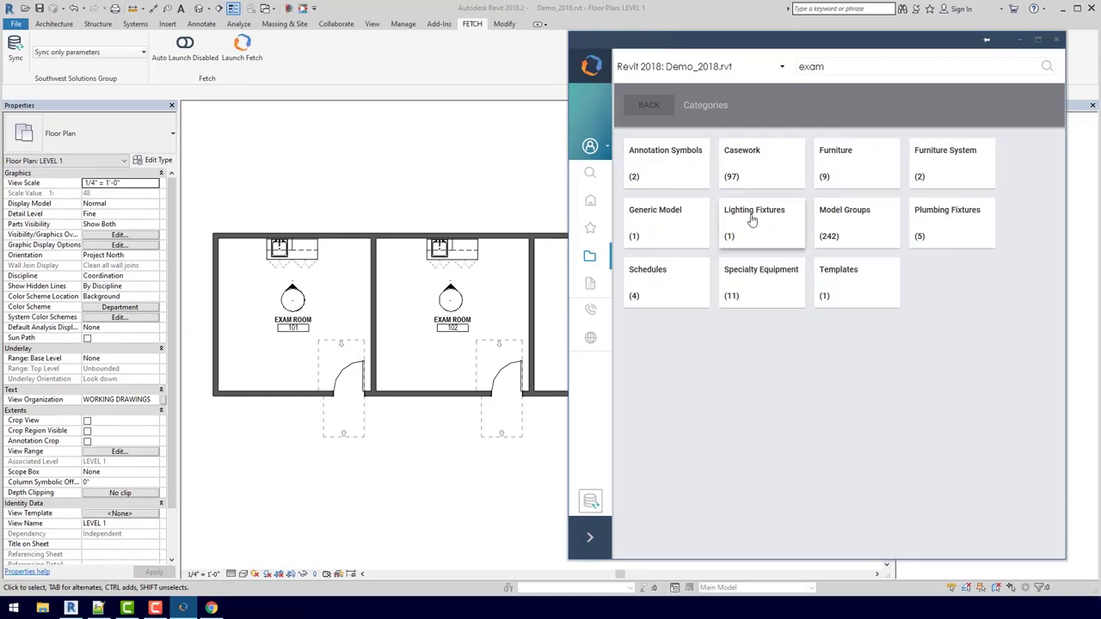
{"action": "left_click", "coordinate": [664, 299]}
{"action": "scroll", "coordinate": [667, 302], "scroll_direction": "down", "scroll_amount": 2}
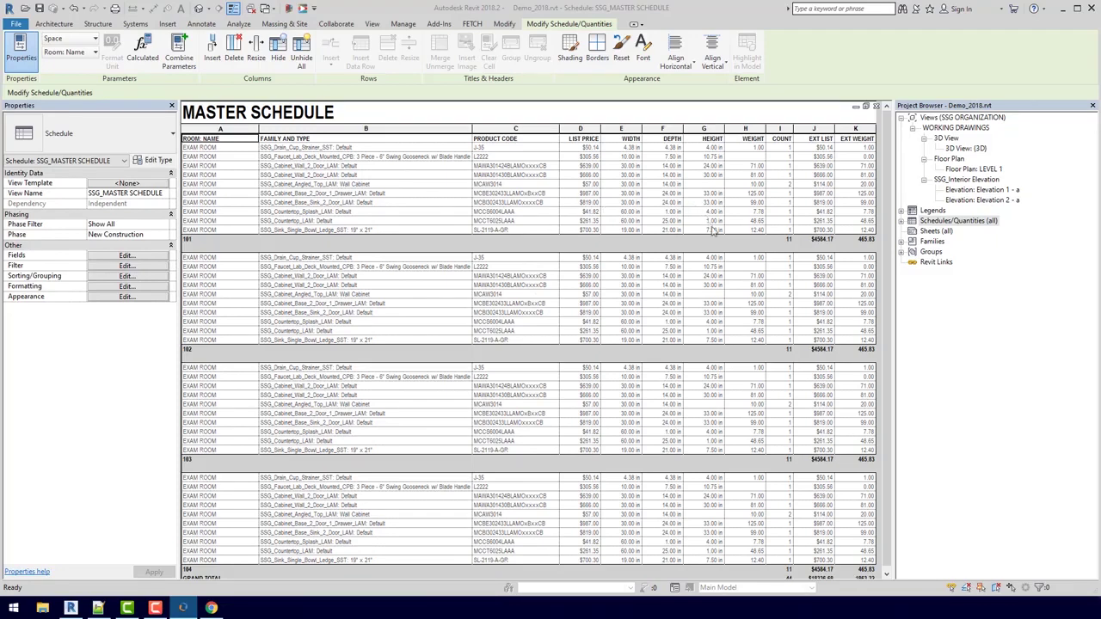
Scroll the MASTER SCHEDULE down to the Grand Total row.
{"action": "scroll", "coordinate": [729, 253], "scroll_direction": "down", "scroll_amount": 1}
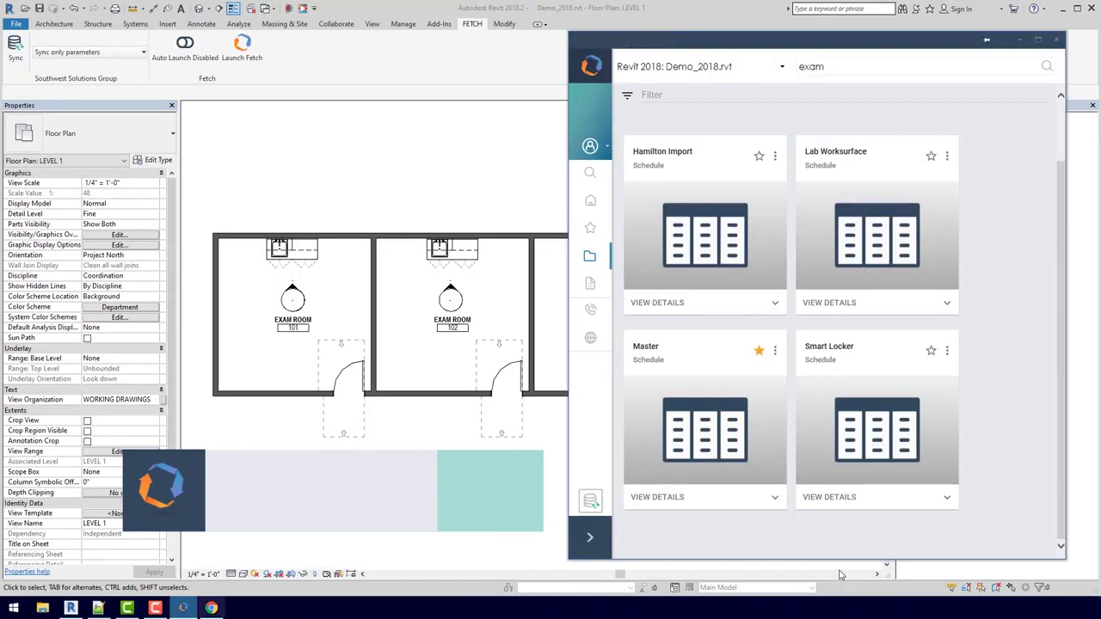
Load the 05' Wide - Option 02 group from Fetch, place it, then delete the extra copy.
{"action": "left_click", "coordinate": [590, 175]}
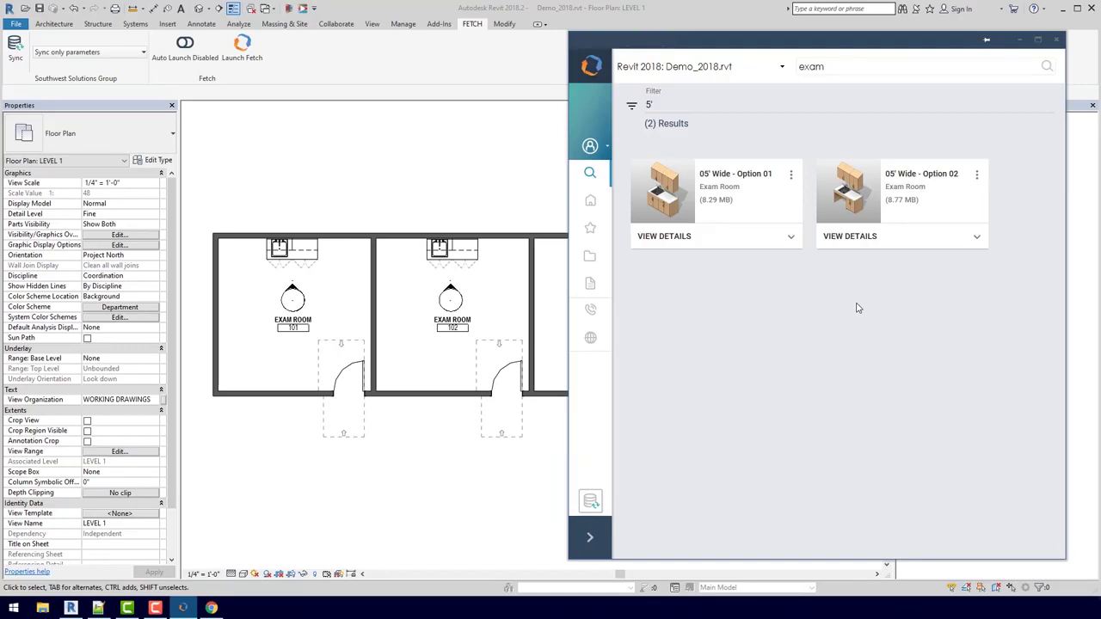
{"action": "left_click", "coordinate": [847, 187]}
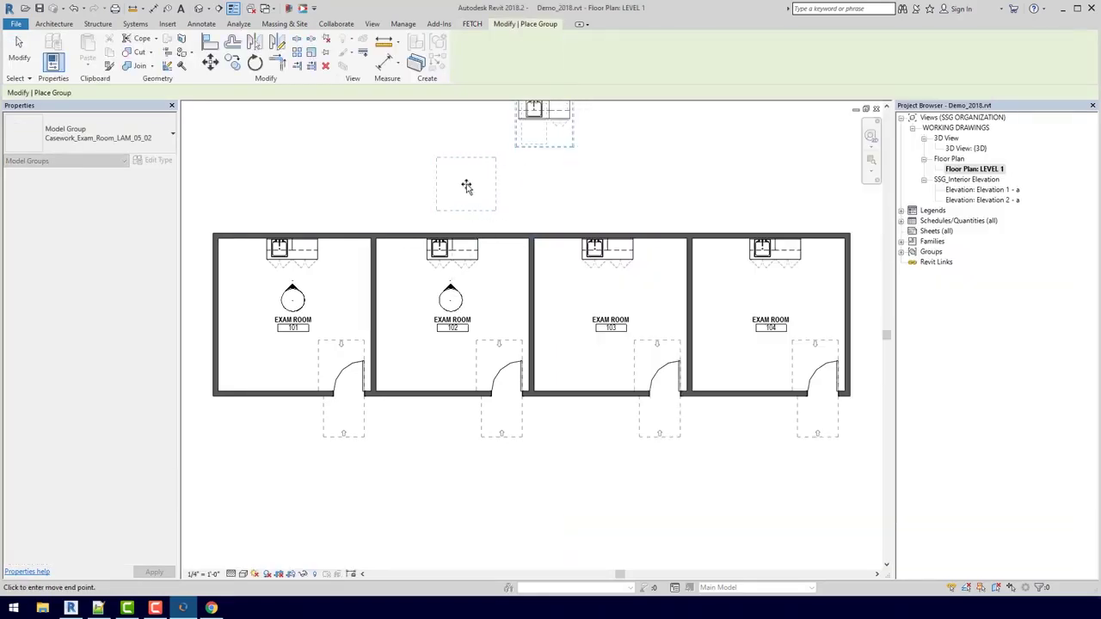
{"action": "left_click", "coordinate": [481, 191]}
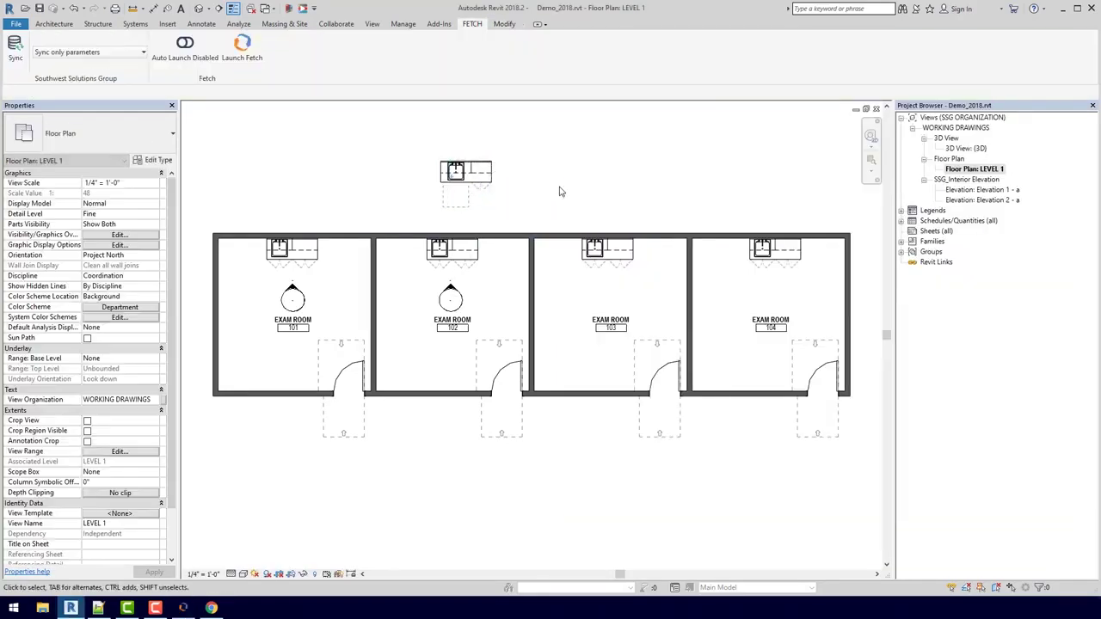
{"action": "left_click", "coordinate": [484, 193]}
{"action": "key", "text": "Delete"}
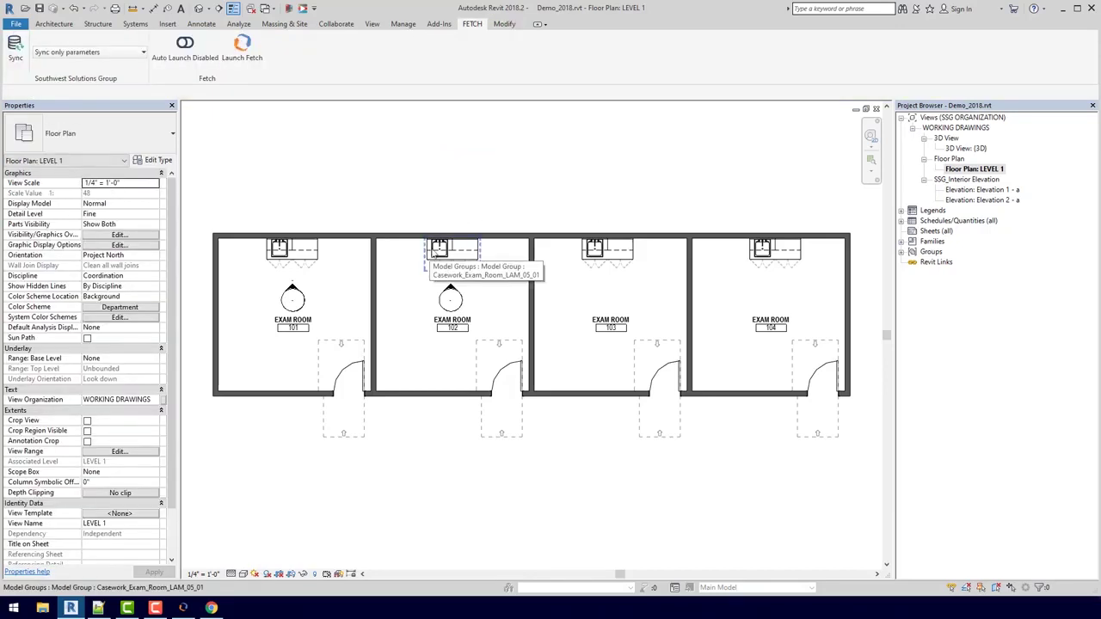
Change room 102's casework group to type Casework_Exam_Room_LAM_05_02.
{"action": "left_click", "coordinate": [433, 256]}
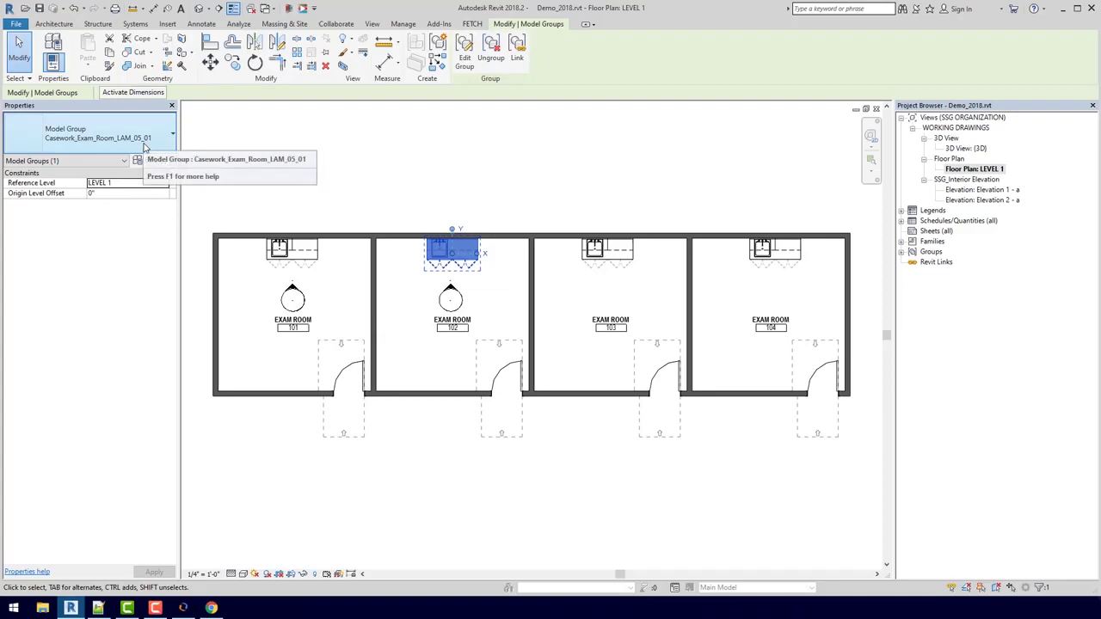
{"action": "left_click", "coordinate": [145, 148]}
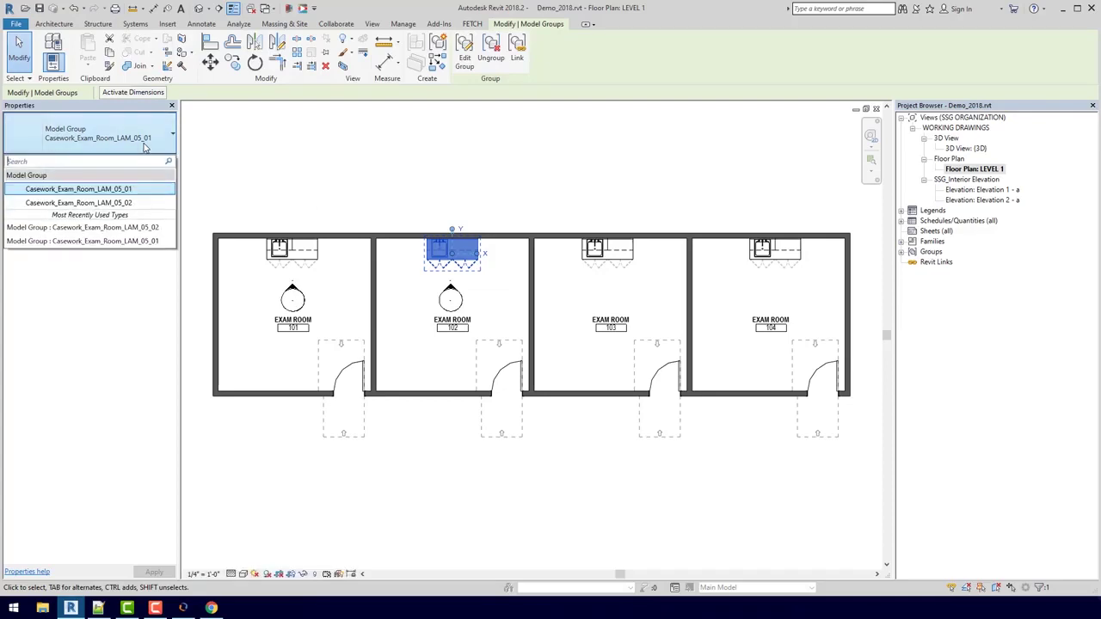
{"action": "left_click", "coordinate": [125, 203]}
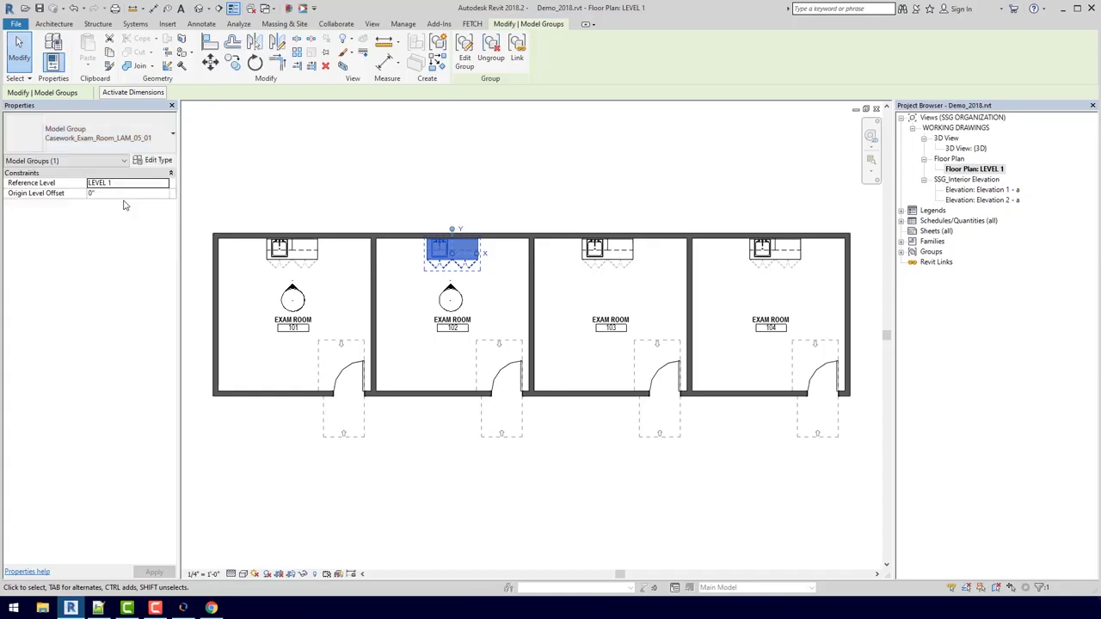
Move (MV) the group down from the countertop corner so it sits against the wall.
{"action": "scroll", "coordinate": [394, 234], "scroll_direction": "up", "scroll_amount": 3}
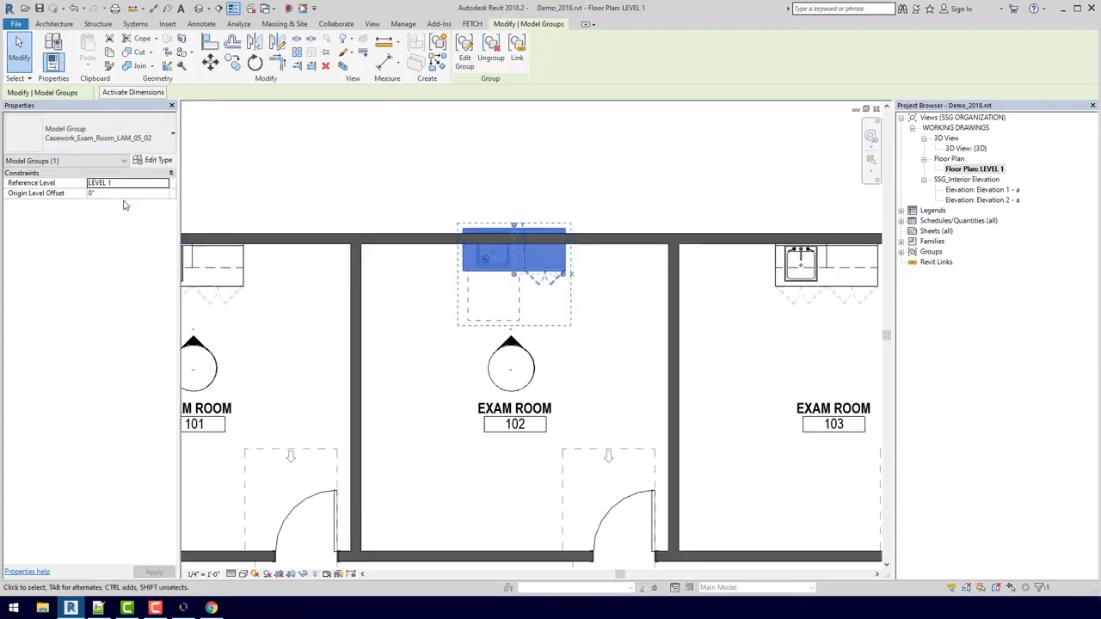
{"action": "key", "text": "m"}
{"action": "key", "text": "v"}
{"action": "scroll", "coordinate": [516, 232], "scroll_direction": "up", "scroll_amount": 5}
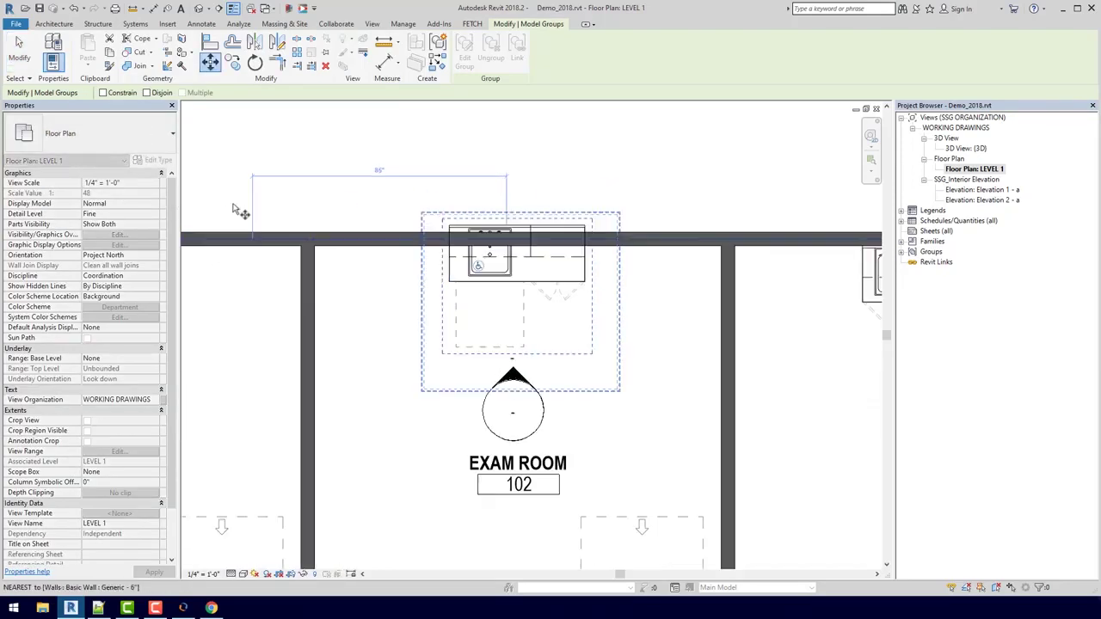
{"action": "left_click", "coordinate": [532, 216]}
{"action": "left_click", "coordinate": [532, 258]}
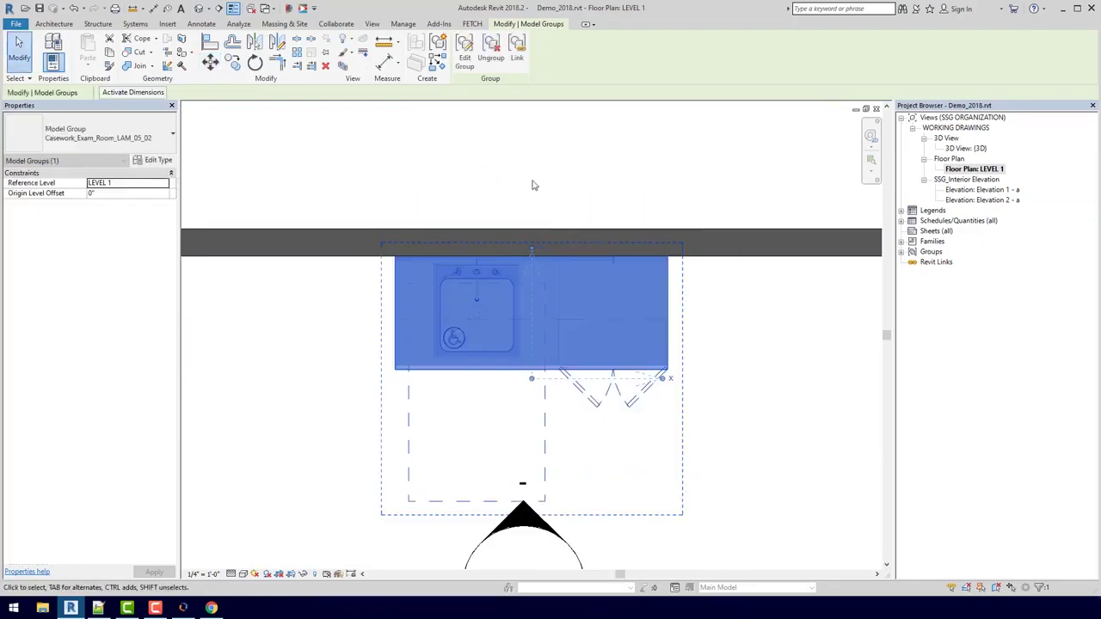
{"action": "left_click", "coordinate": [531, 185]}
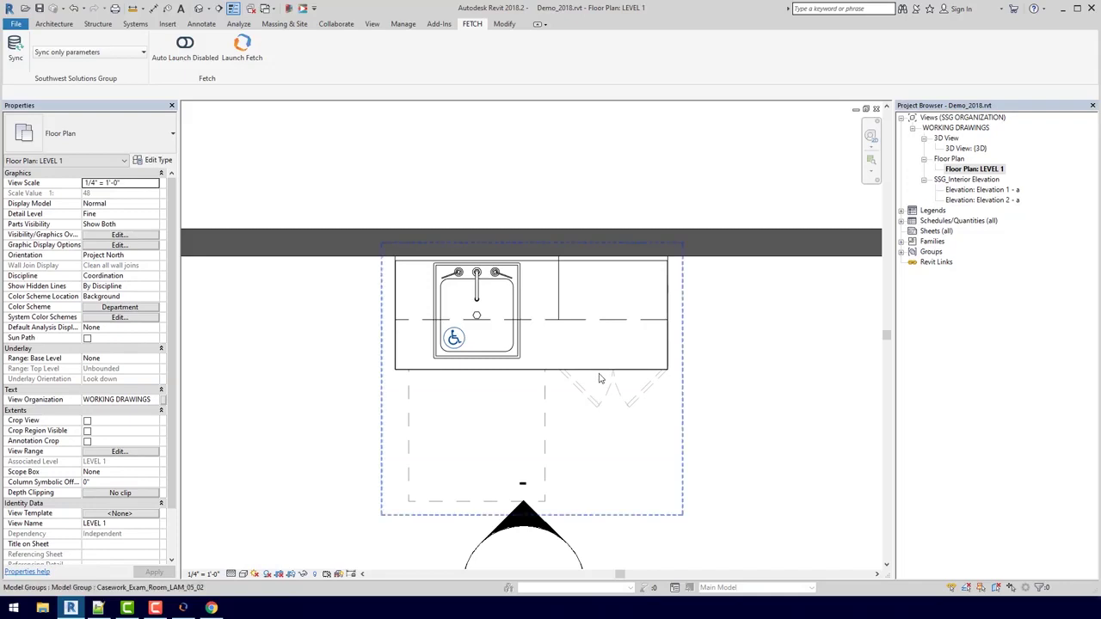
{"action": "scroll", "coordinate": [601, 378], "scroll_direction": "down", "scroll_amount": 3}
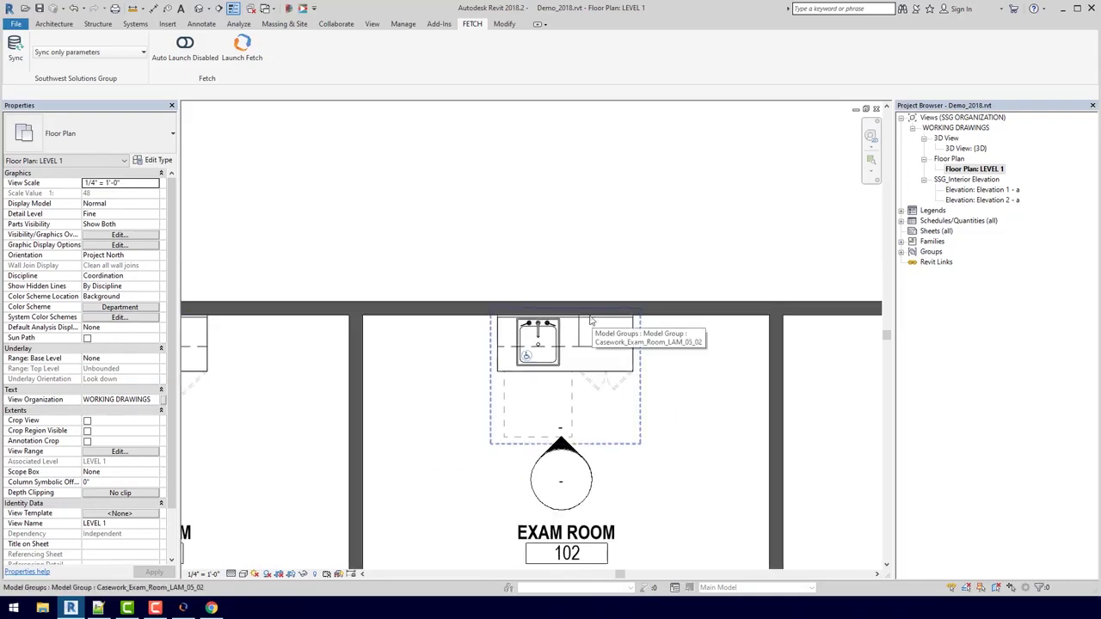
{"action": "scroll", "coordinate": [592, 218], "scroll_direction": "down", "scroll_amount": 2}
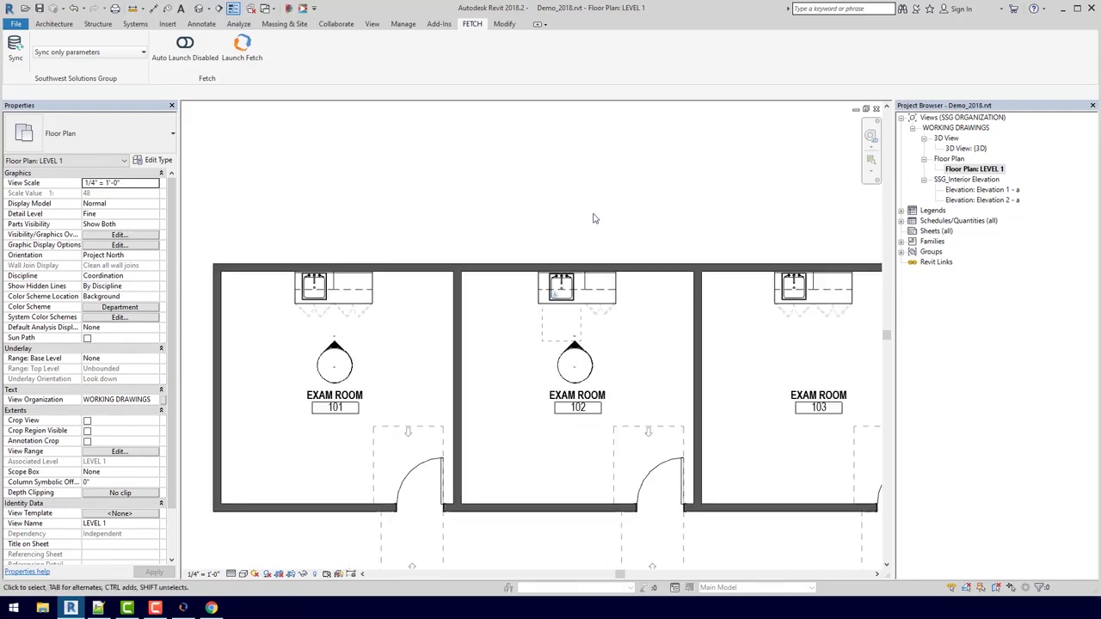
{"action": "scroll", "coordinate": [778, 206], "scroll_direction": "down", "scroll_amount": 2}
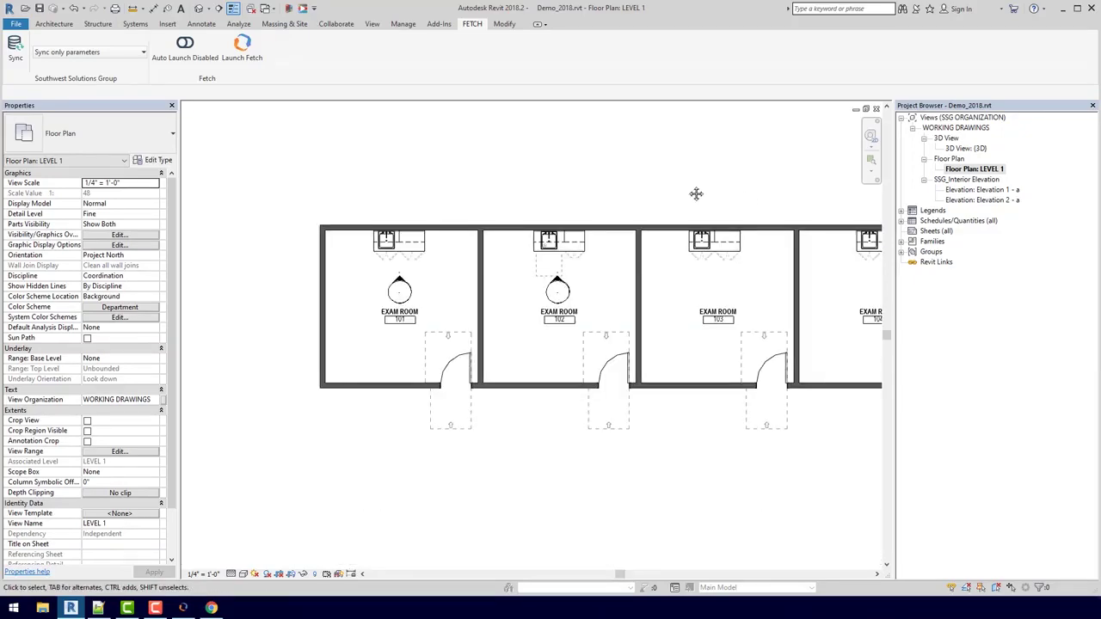
{"action": "scroll", "coordinate": [662, 199], "scroll_direction": "down", "scroll_amount": 1}
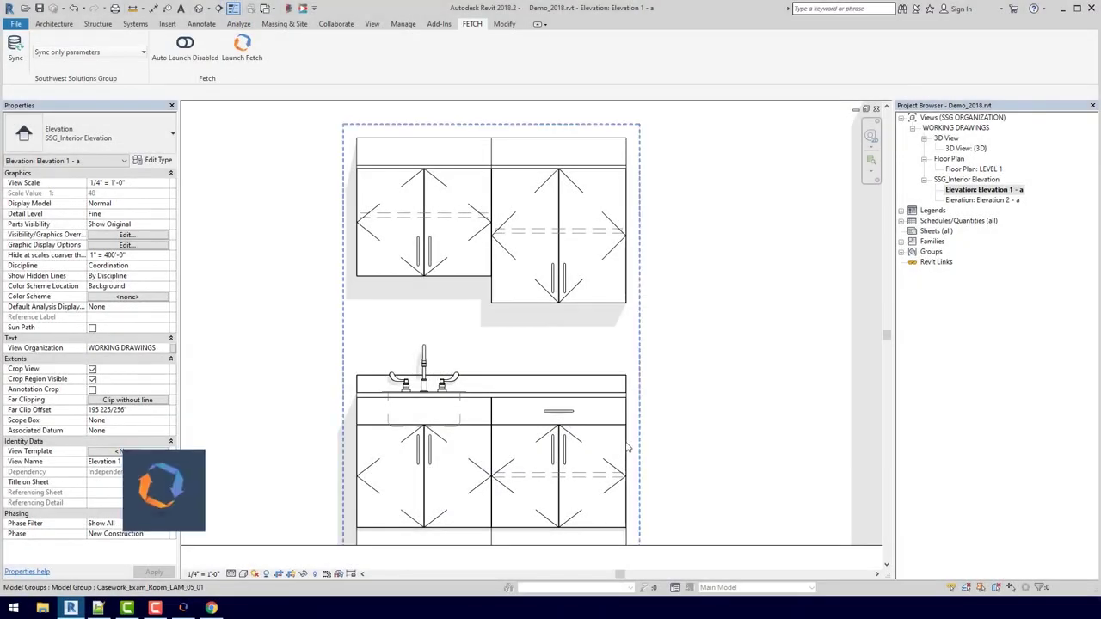
In Edit Group, select both wall cabinets and both base cabinets and check ADD_Locks.
{"action": "double_click", "coordinate": [628, 447]}
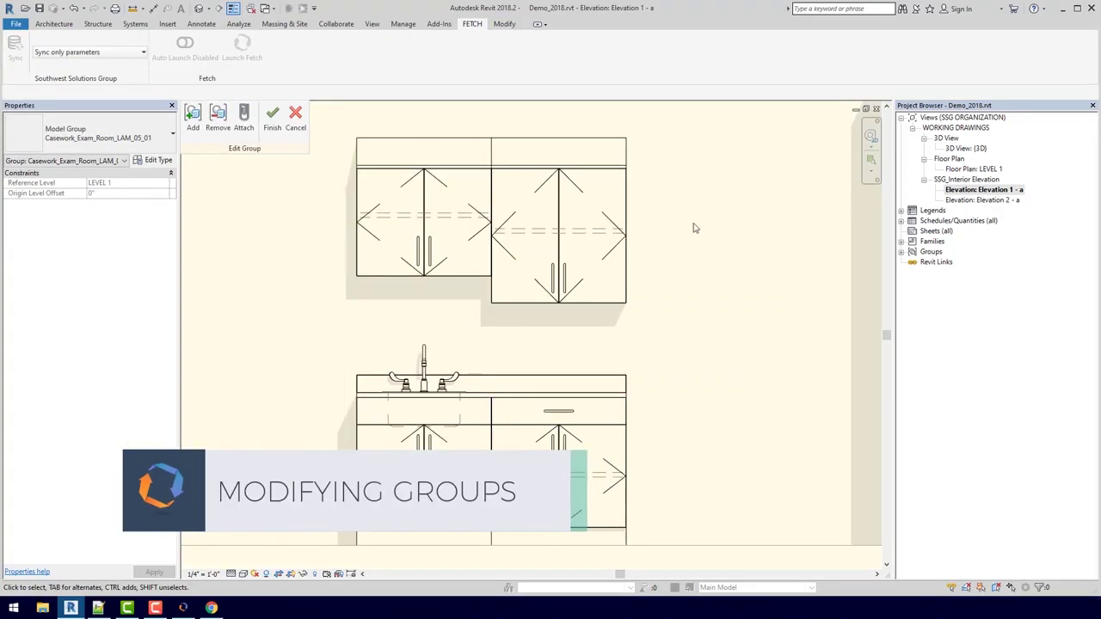
{"action": "left_click_drag", "start_coordinate": [693, 227], "coordinate": [459, 315]}
{"action": "left_click", "coordinate": [626, 467], "text": "ctrl"}
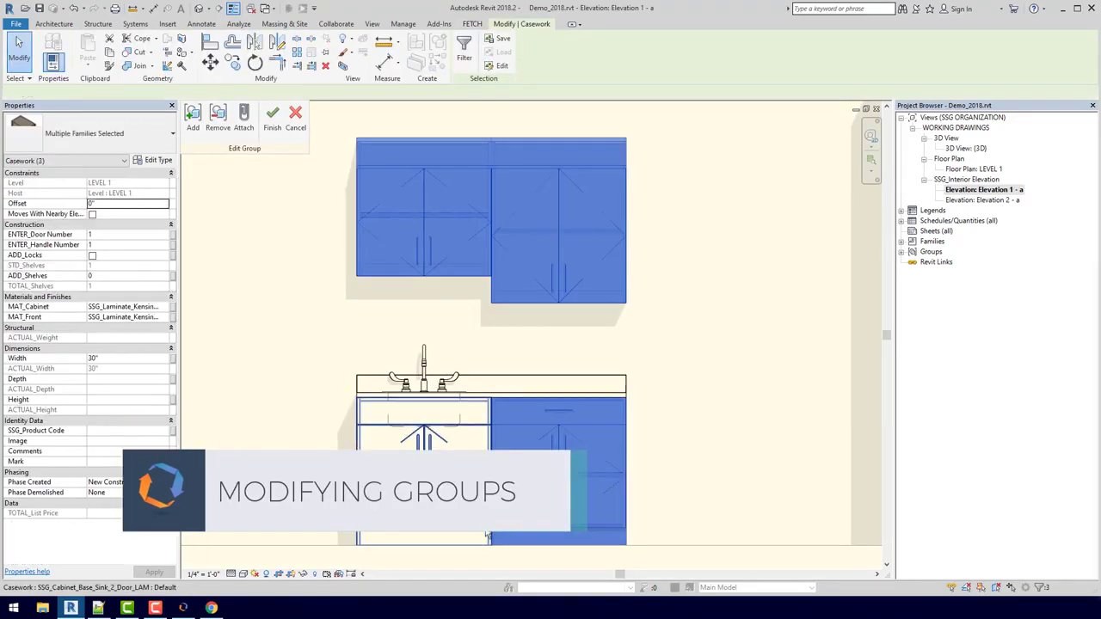
{"action": "left_click", "coordinate": [387, 430], "text": "ctrl"}
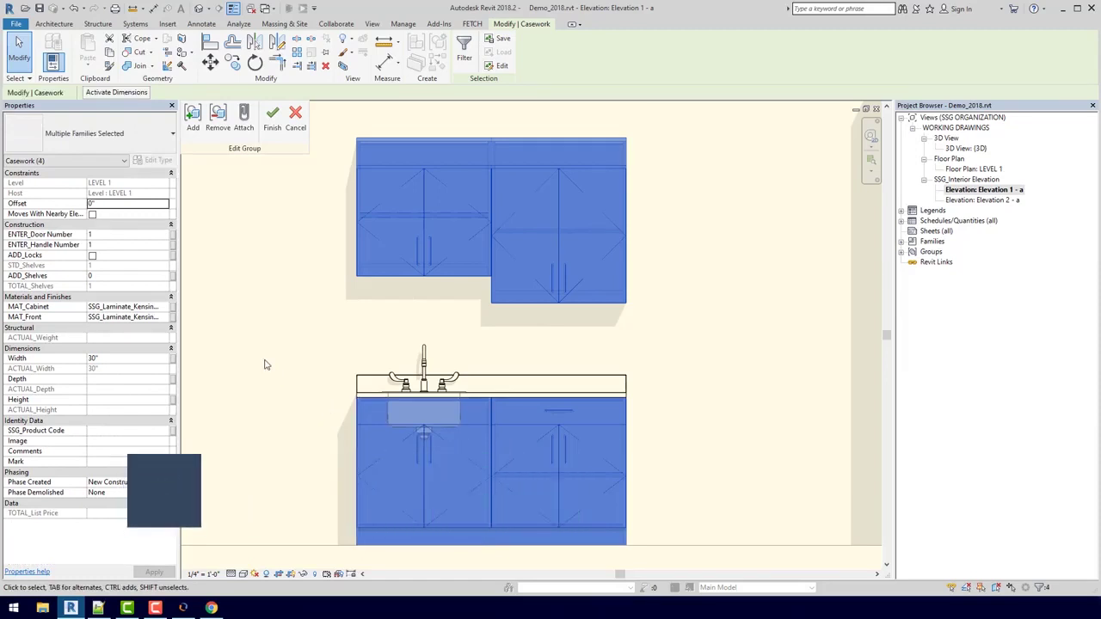
{"action": "left_click", "coordinate": [93, 255]}
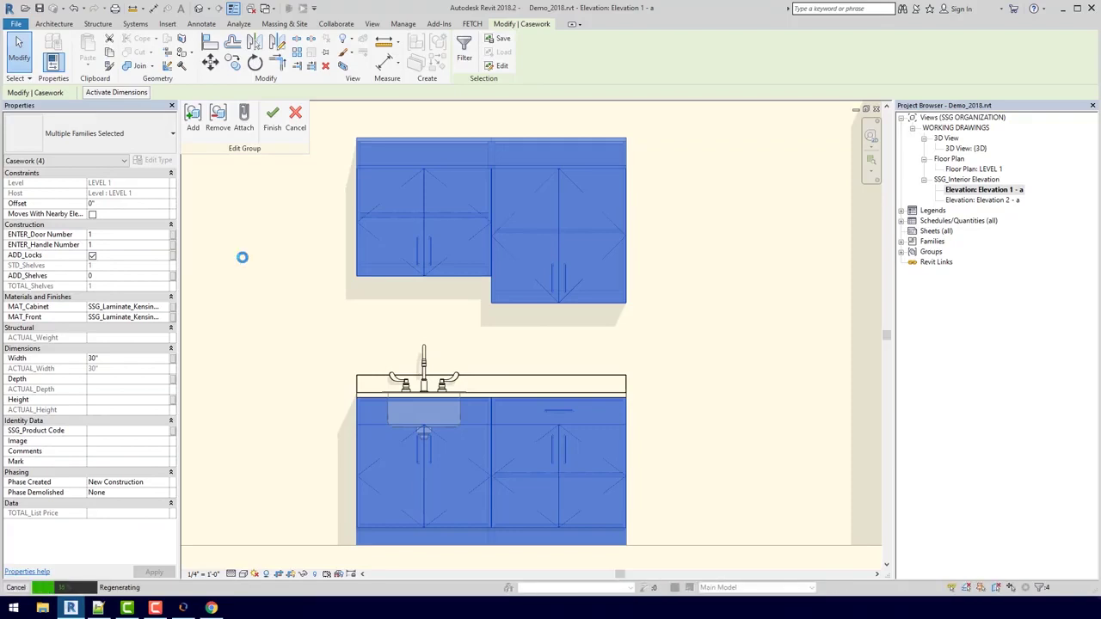
Reselect both upper wall cabinets and apply ENTER_Door Number 4 with ADD_Shelves 1.
{"action": "left_click", "coordinate": [244, 263]}
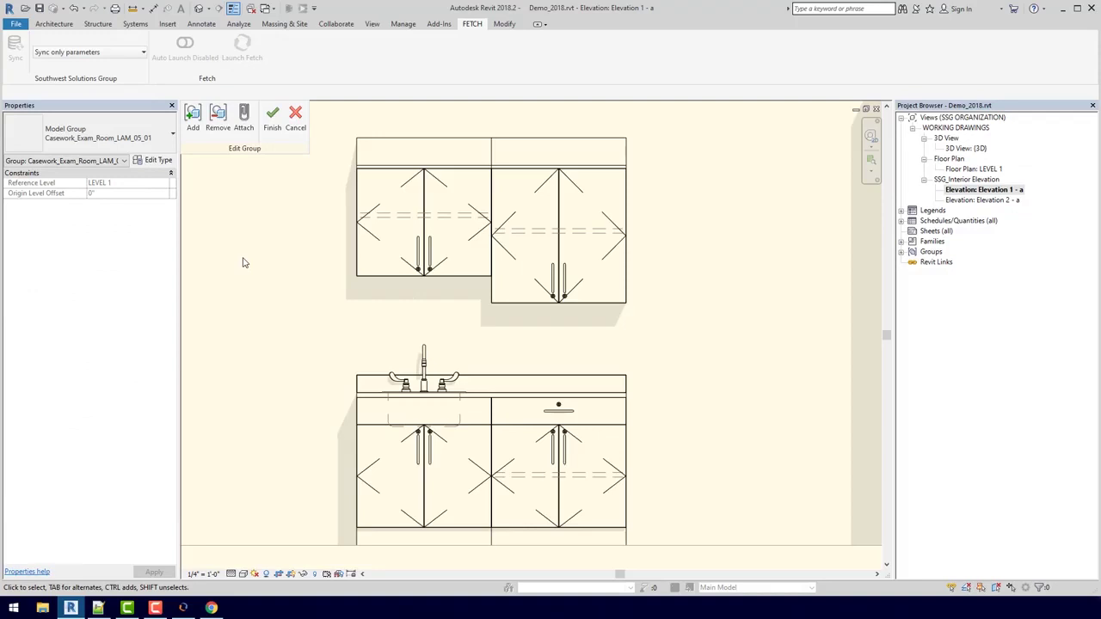
{"action": "left_click_drag", "start_coordinate": [737, 186], "coordinate": [319, 304]}
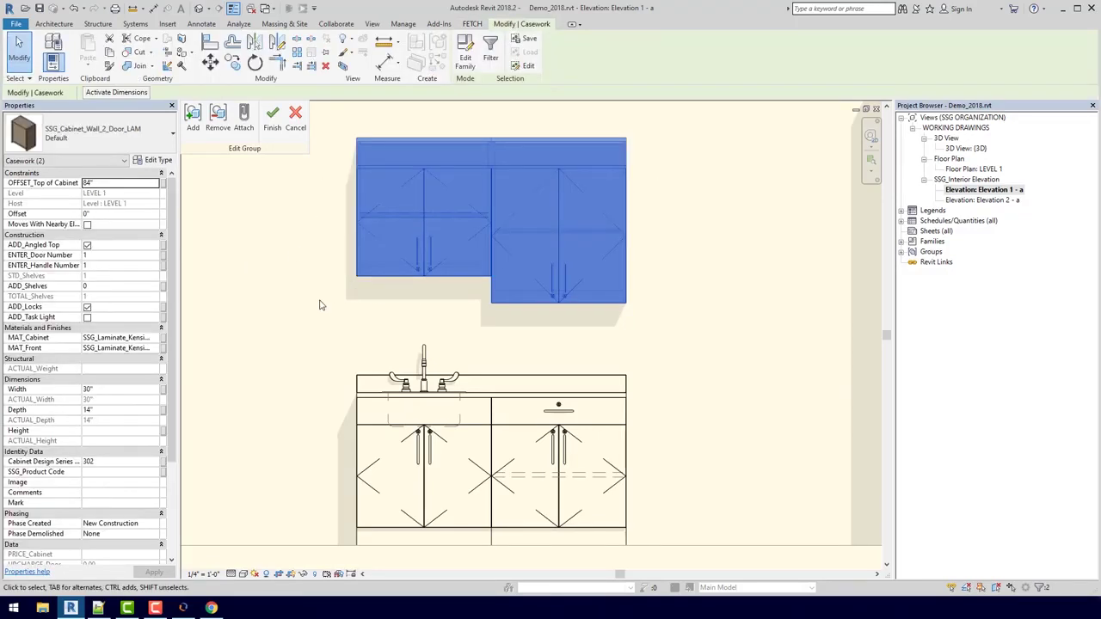
{"action": "mouse_move", "coordinate": [55, 258]}
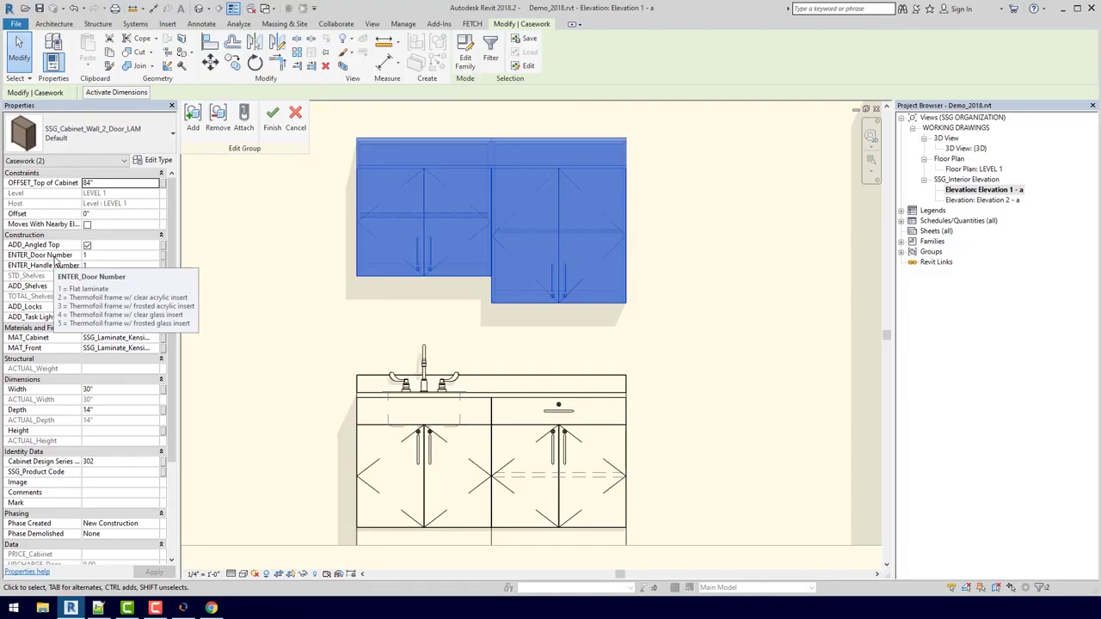
{"action": "left_click", "coordinate": [120, 256]}
{"action": "type", "text": "4"}
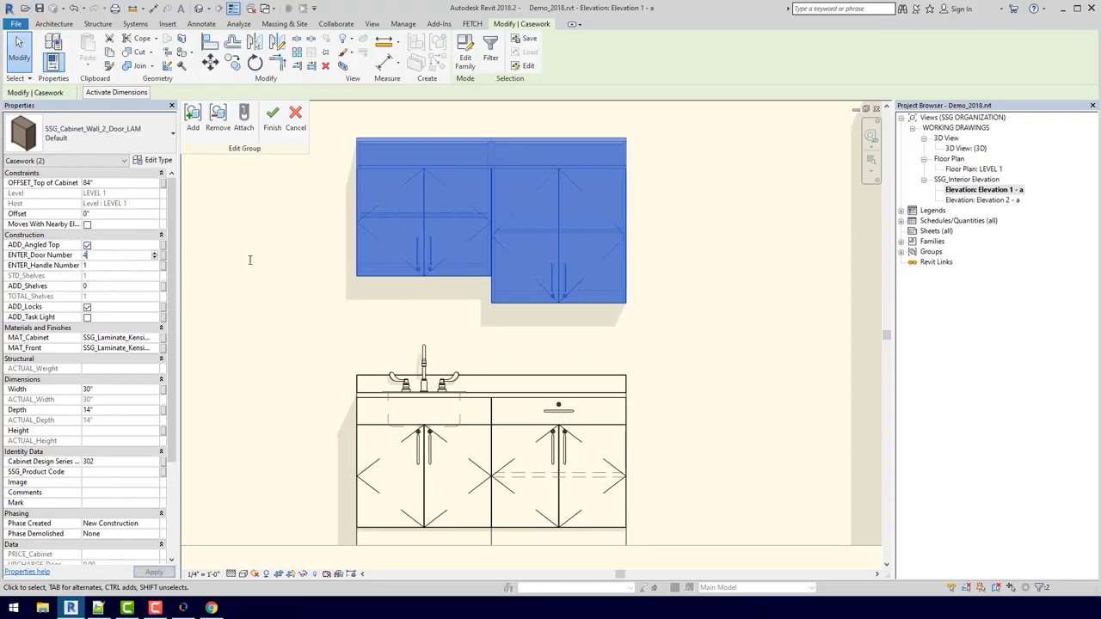
{"action": "left_click", "coordinate": [34, 290]}
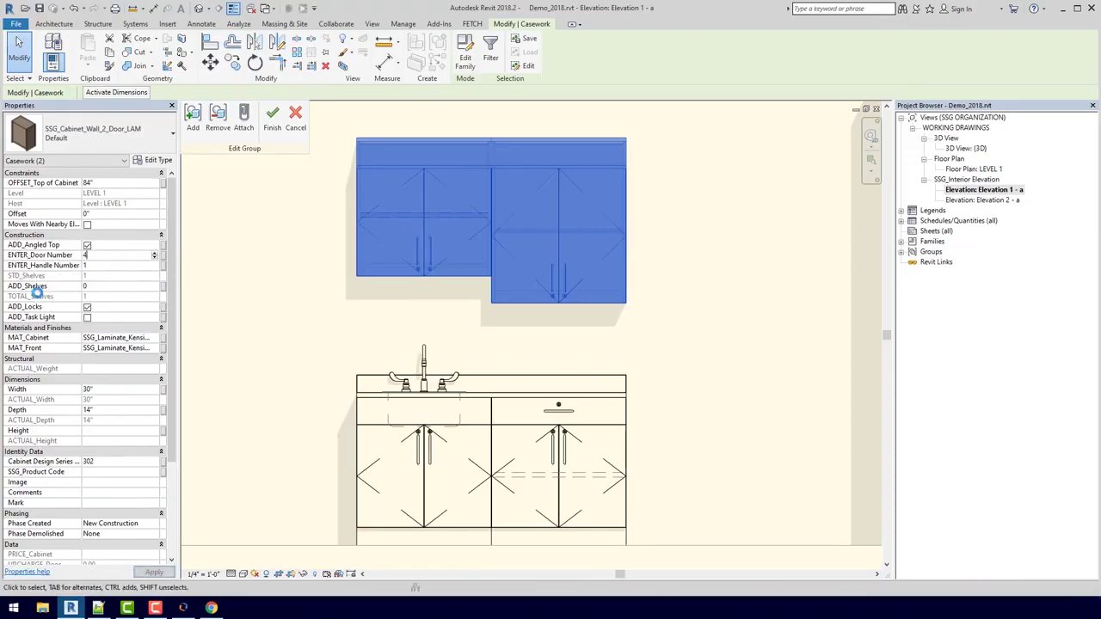
{"action": "left_click", "coordinate": [104, 287]}
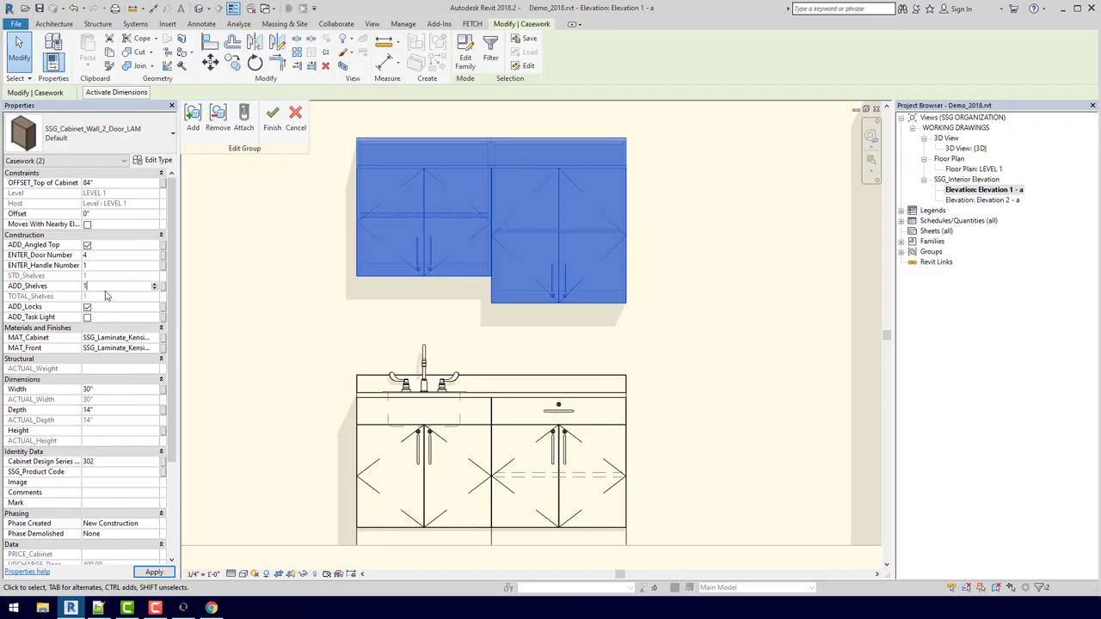
{"action": "left_click", "coordinate": [246, 280]}
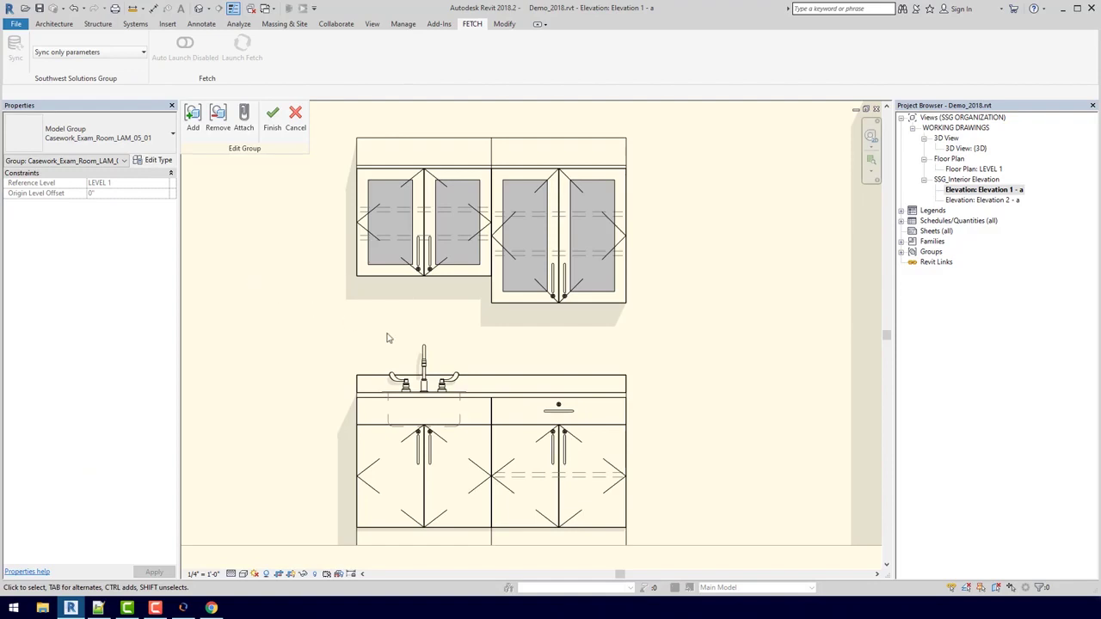
Set the width of the right base and upper cabinets to 42".
{"action": "left_click", "coordinate": [617, 423]}
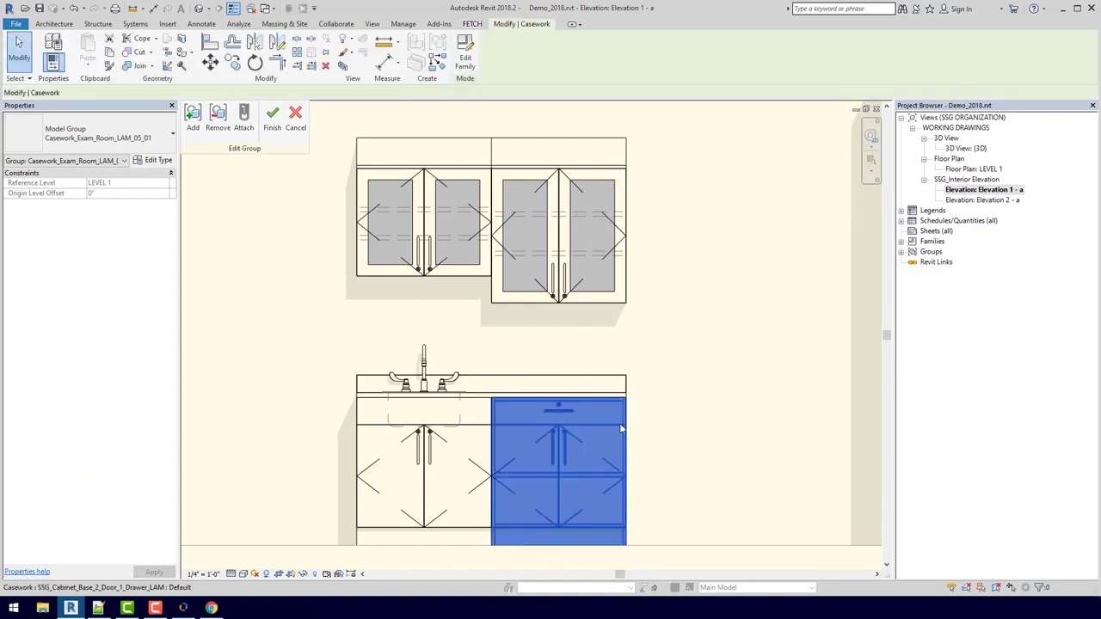
{"action": "left_click", "coordinate": [622, 297], "text": "ctrl"}
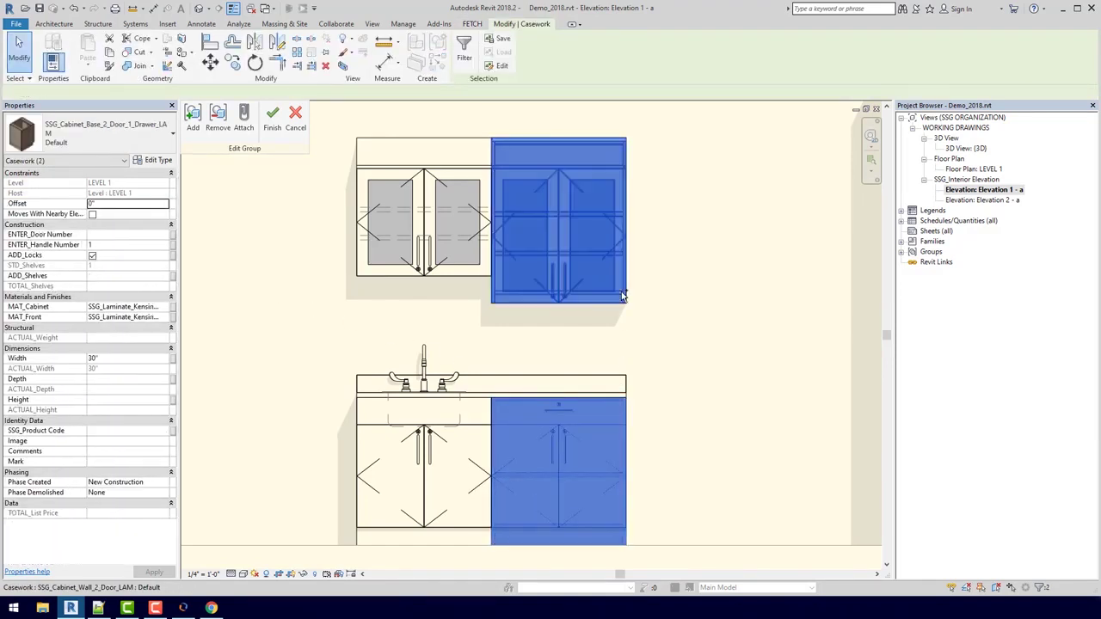
{"action": "left_click", "coordinate": [122, 359]}
{"action": "type", "text": "2"}
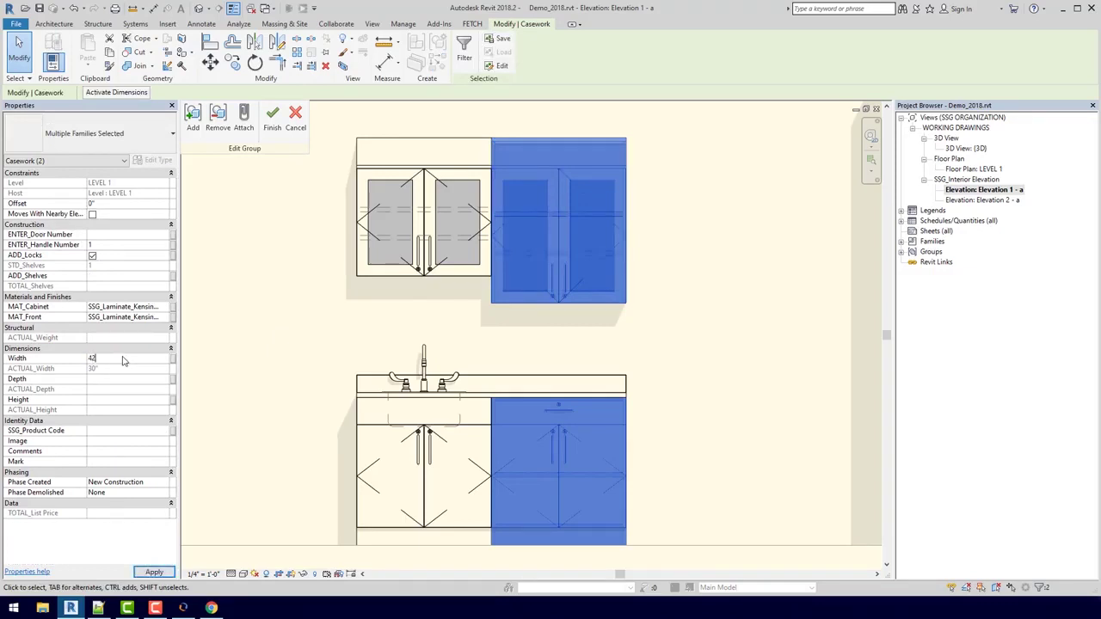
{"action": "key", "text": "Return"}
Move the two widened cabinets to the right into place.
{"action": "left_click", "coordinate": [352, 353]}
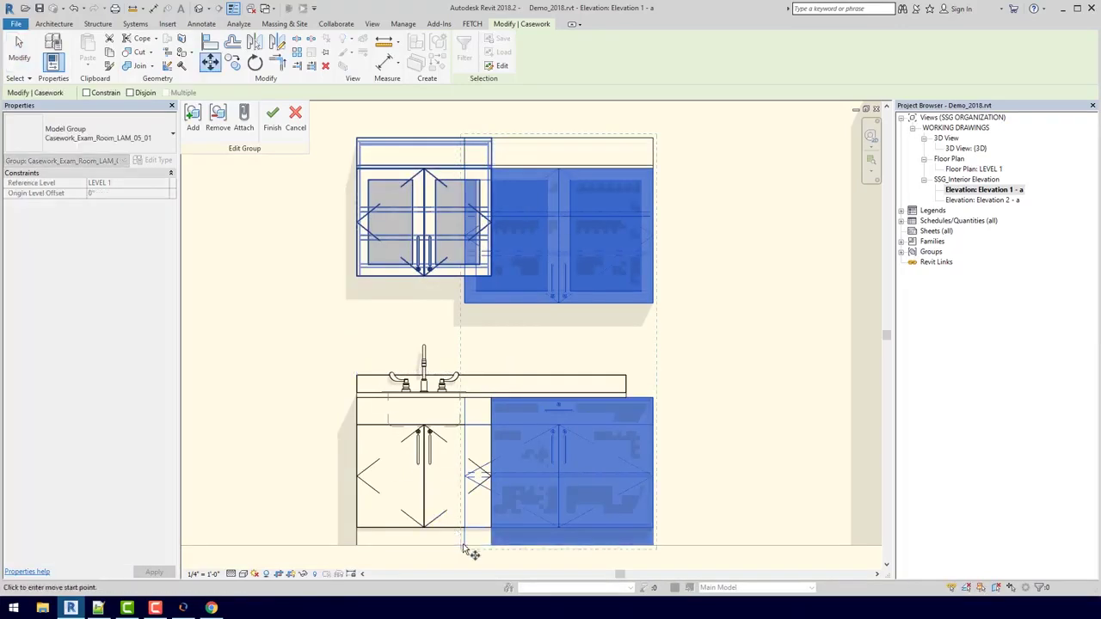
{"action": "left_click", "coordinate": [465, 547]}
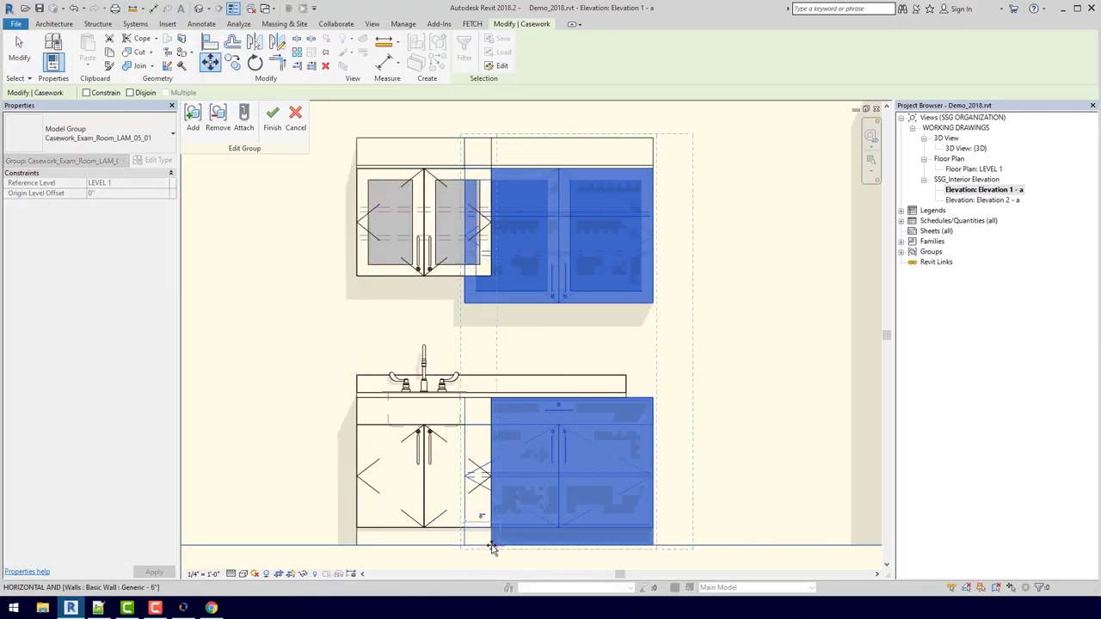
{"action": "left_click", "coordinate": [491, 547]}
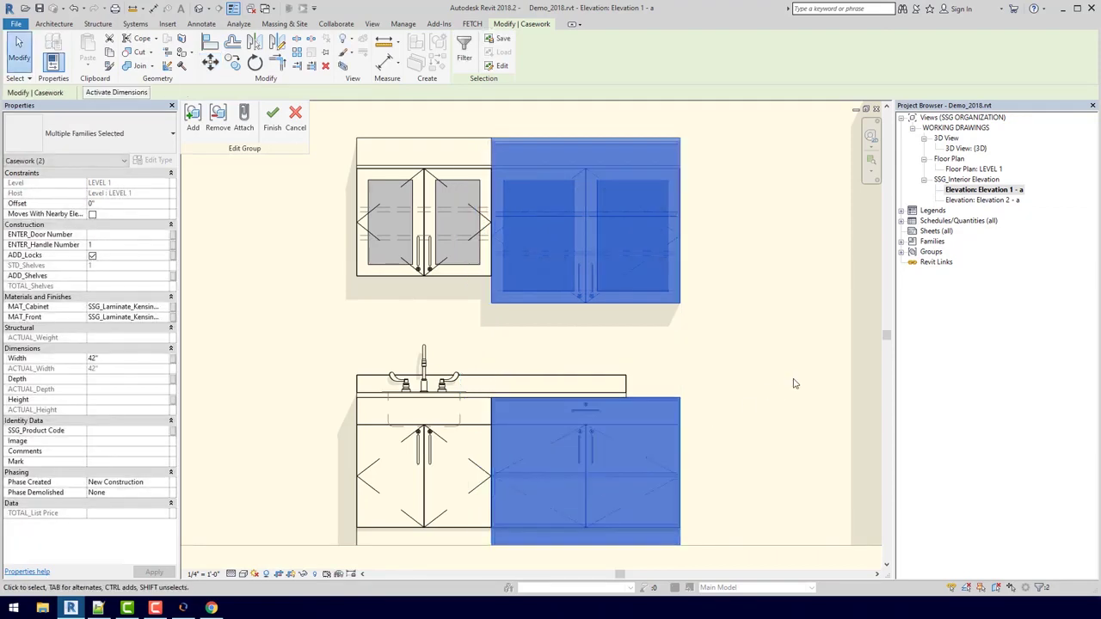
{"action": "key", "text": "Escape"}
Align the countertop's right end to the wider cabinet and finish the group edit.
{"action": "key", "text": "a"}
{"action": "key", "text": "l"}
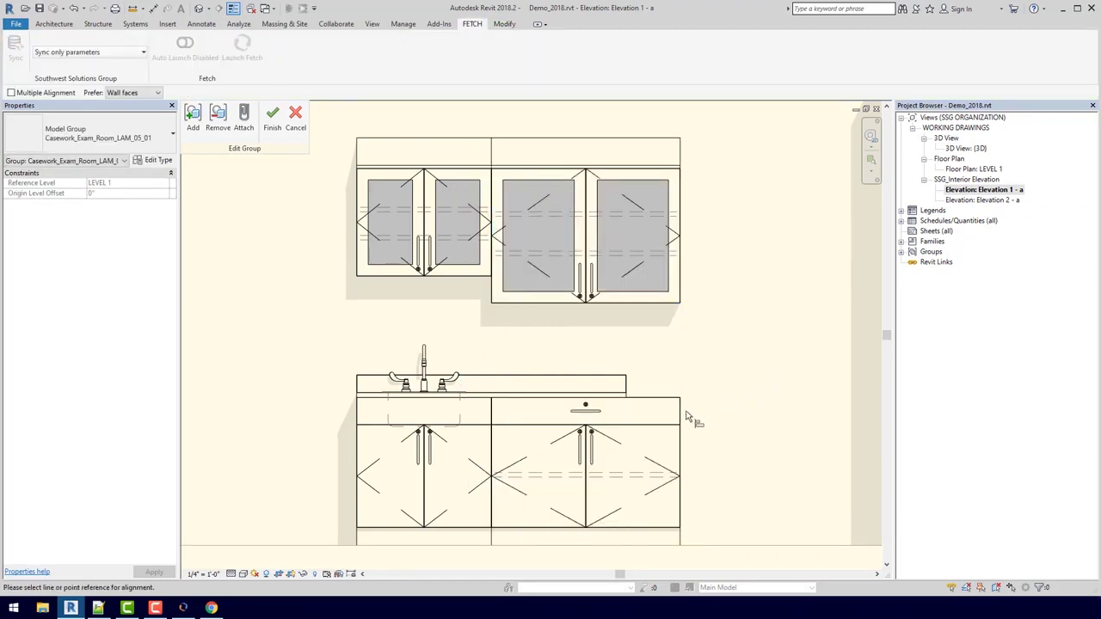
{"action": "left_click", "coordinate": [626, 386]}
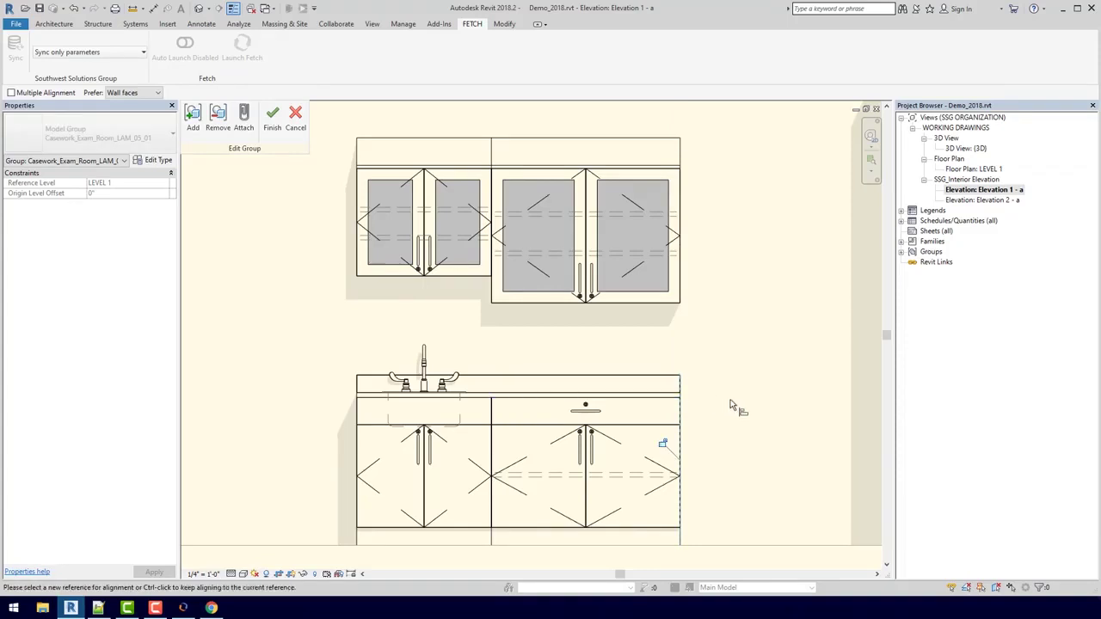
{"action": "left_click", "coordinate": [271, 120]}
{"action": "left_click", "coordinate": [761, 249]}
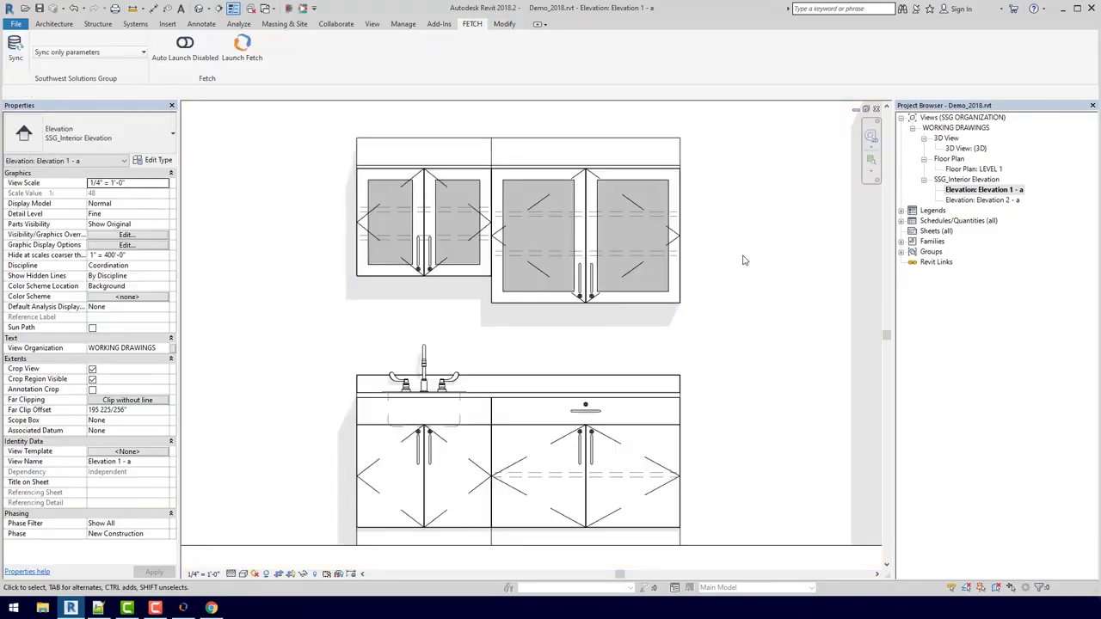
Open the {3D} view, then reopen the SSG_MASTER SCHEDULE from Schedules/Quantities.
{"action": "double_click", "coordinate": [965, 149]}
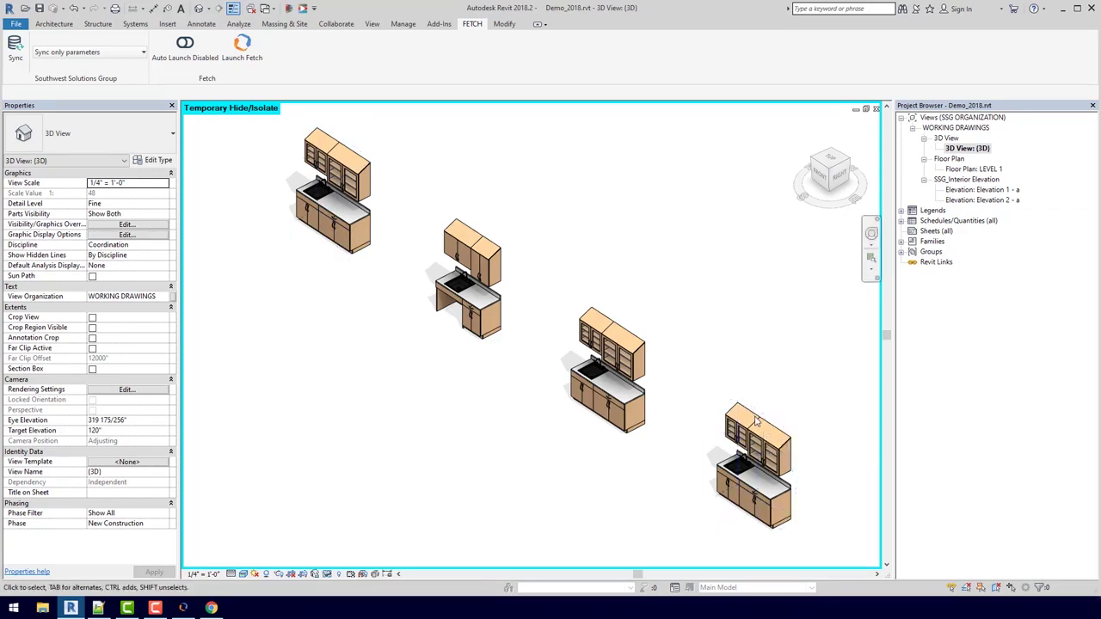
{"action": "left_click", "coordinate": [901, 222]}
{"action": "double_click", "coordinate": [944, 231]}
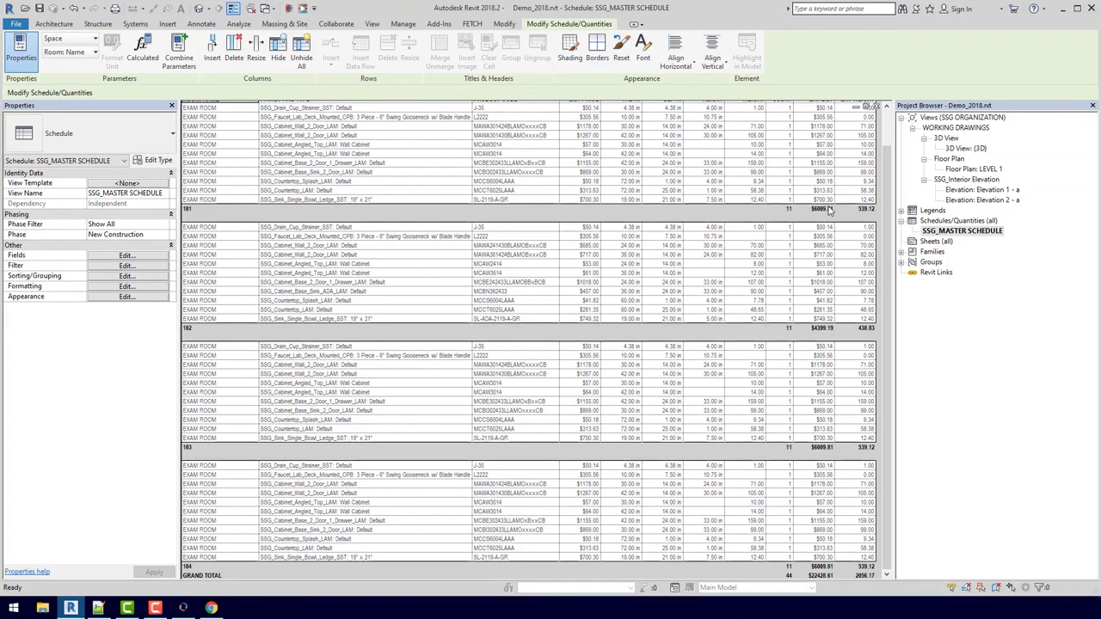
Scroll the SSG_MASTER SCHEDULE to review the room subtotals and $22428.61 grand total.
{"action": "scroll", "coordinate": [820, 216], "scroll_direction": "up", "scroll_amount": 5}
{"action": "scroll", "coordinate": [820, 215], "scroll_direction": "down", "scroll_amount": 5}
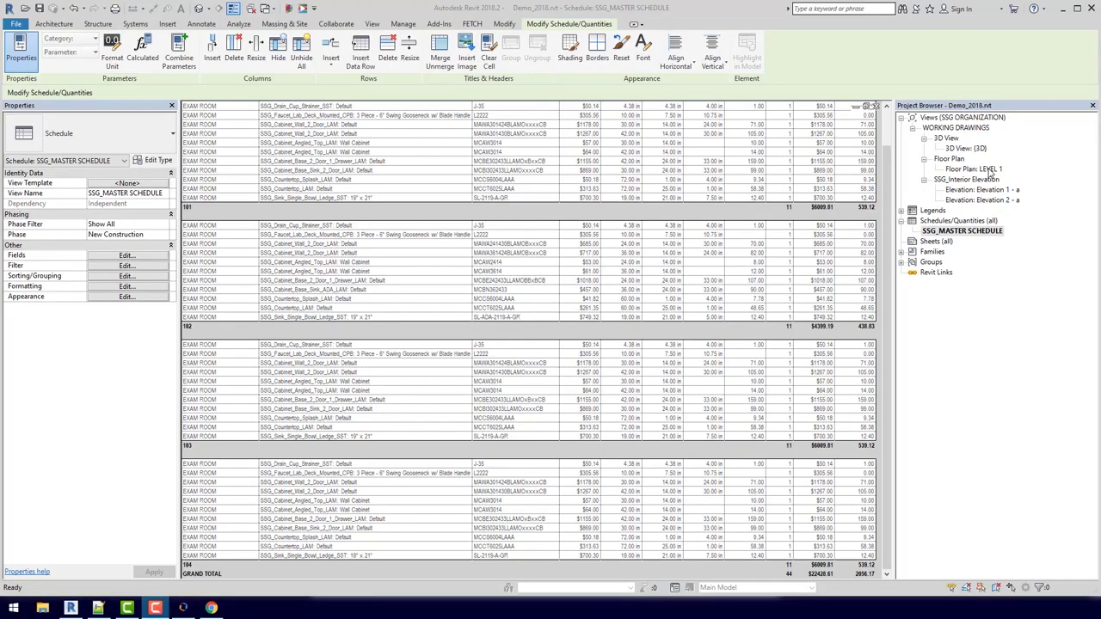
Sync the project's family parameters with Fetch from the Fetch panel.
{"action": "left_click", "coordinate": [475, 24]}
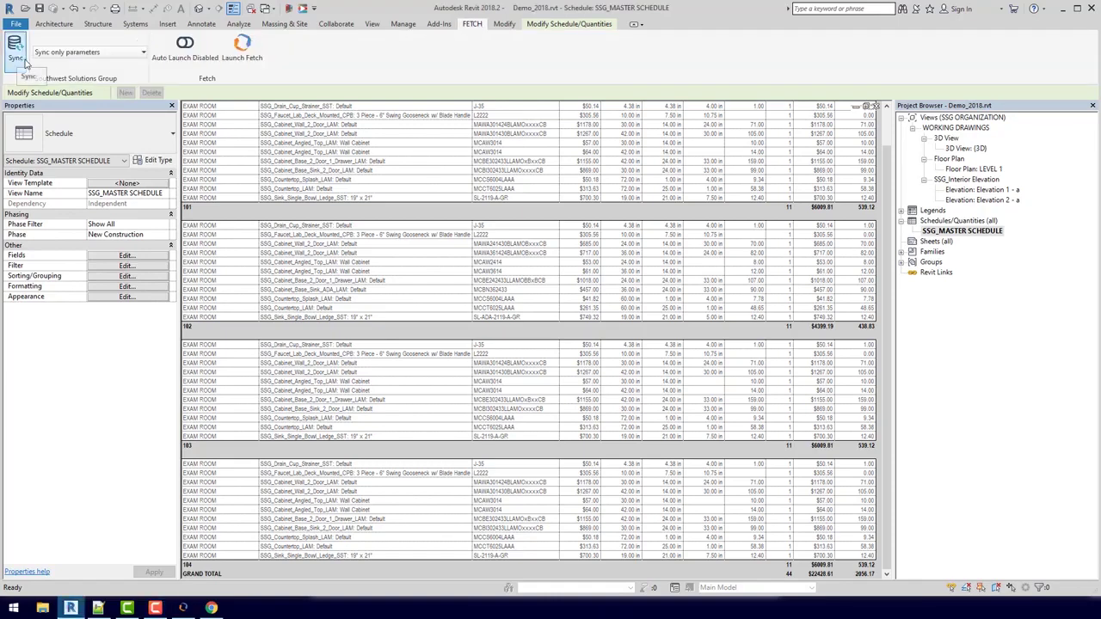
{"action": "left_click", "coordinate": [183, 608]}
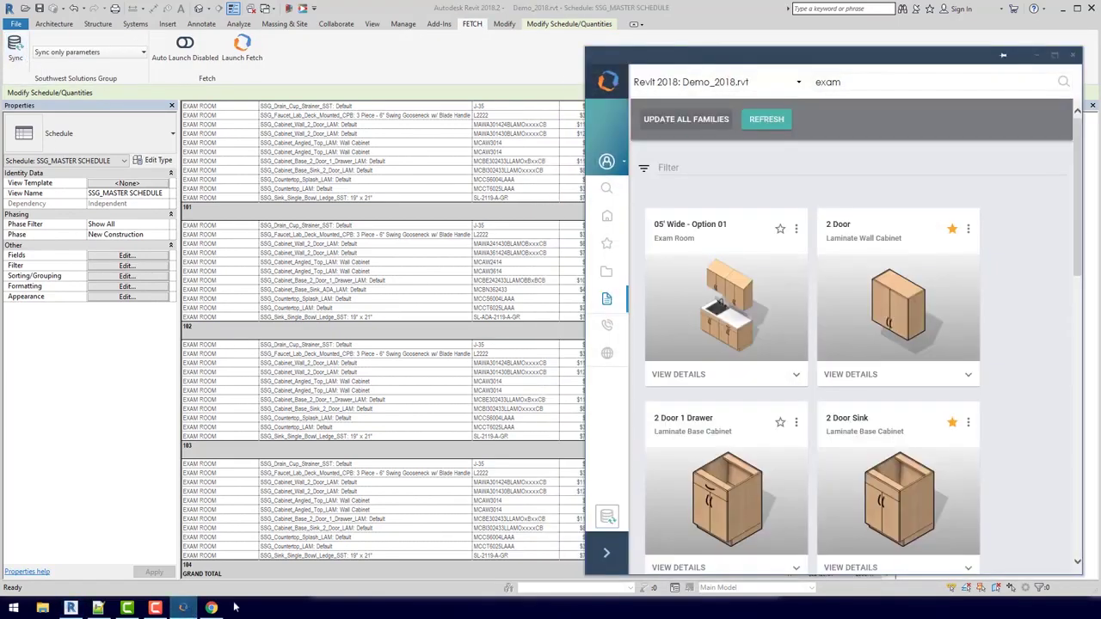
{"action": "left_click", "coordinate": [607, 516]}
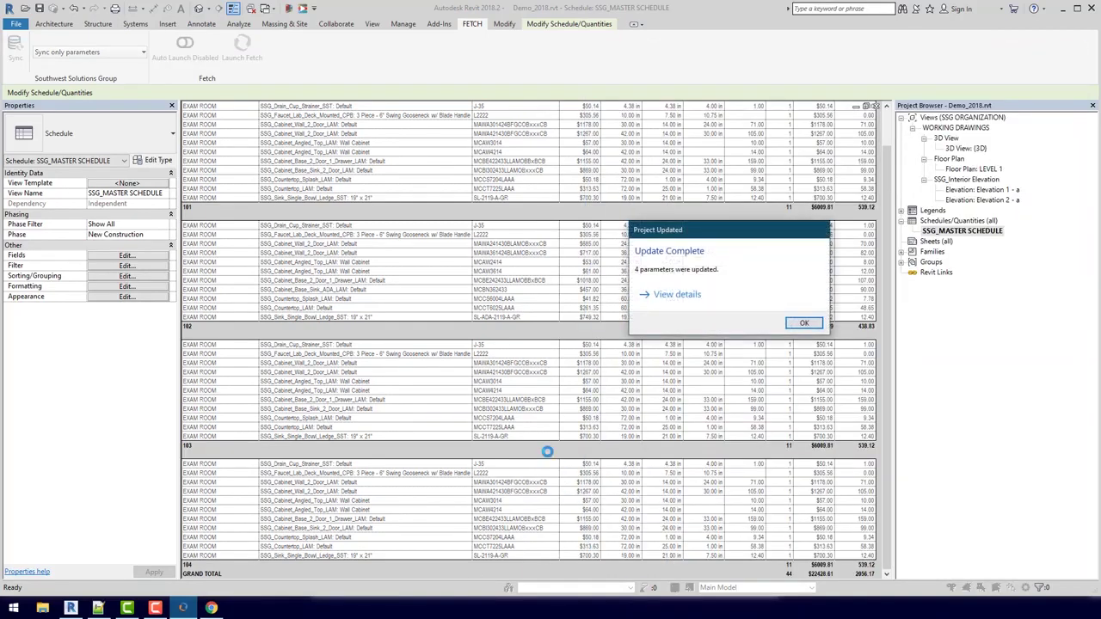
Review the 4 updated casework parameters in the change summary and close it.
{"action": "left_click_drag", "start_coordinate": [680, 236], "coordinate": [642, 231]}
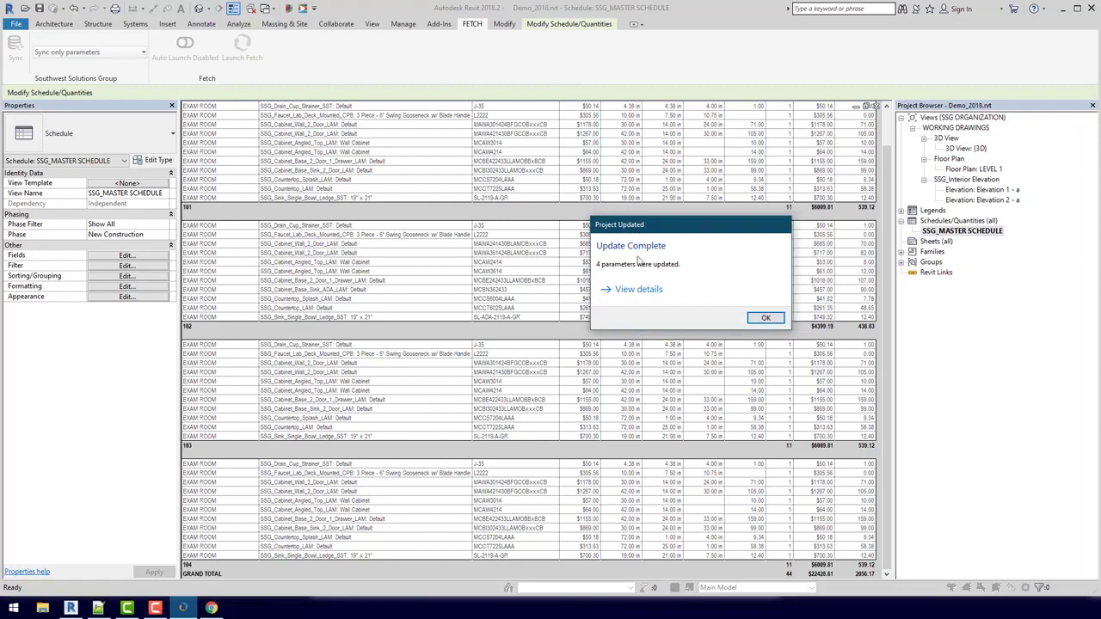
{"action": "left_click", "coordinate": [636, 291]}
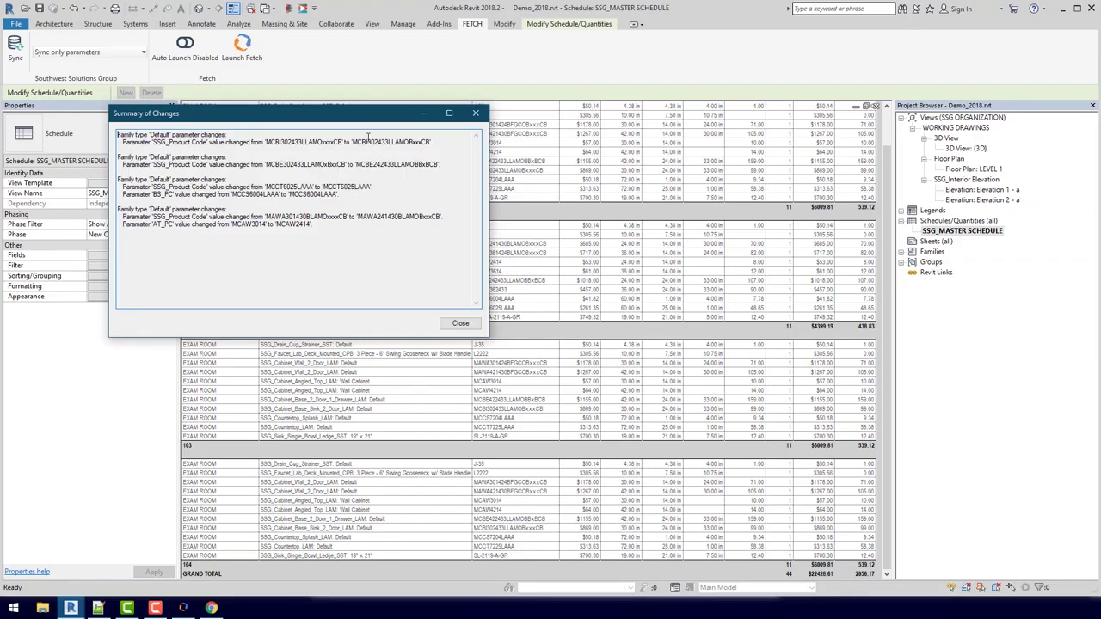
{"action": "left_click", "coordinate": [459, 323]}
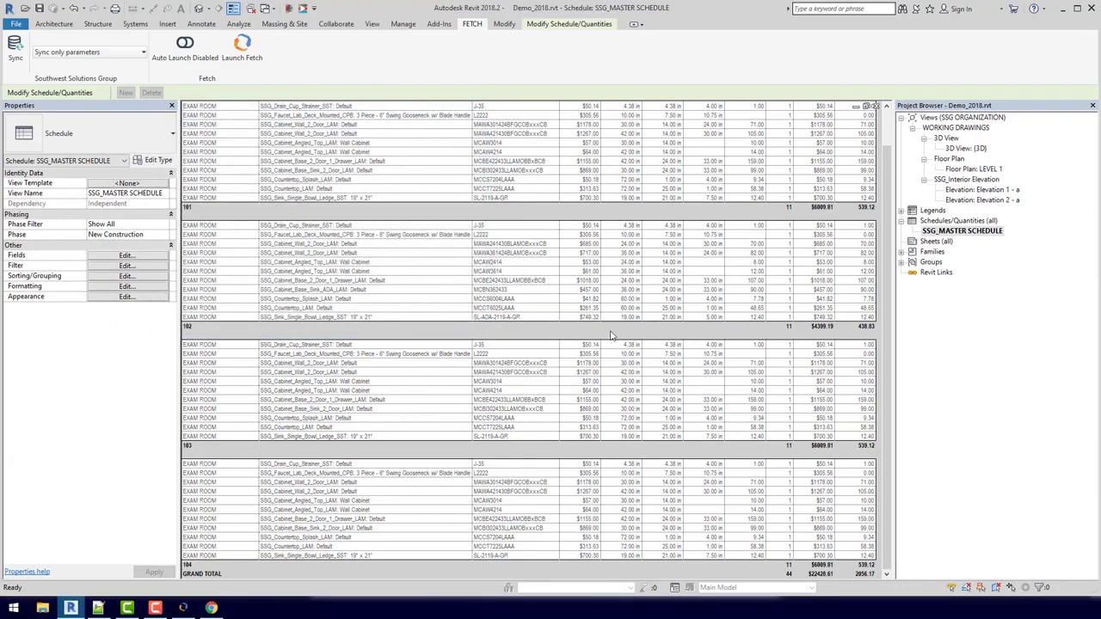